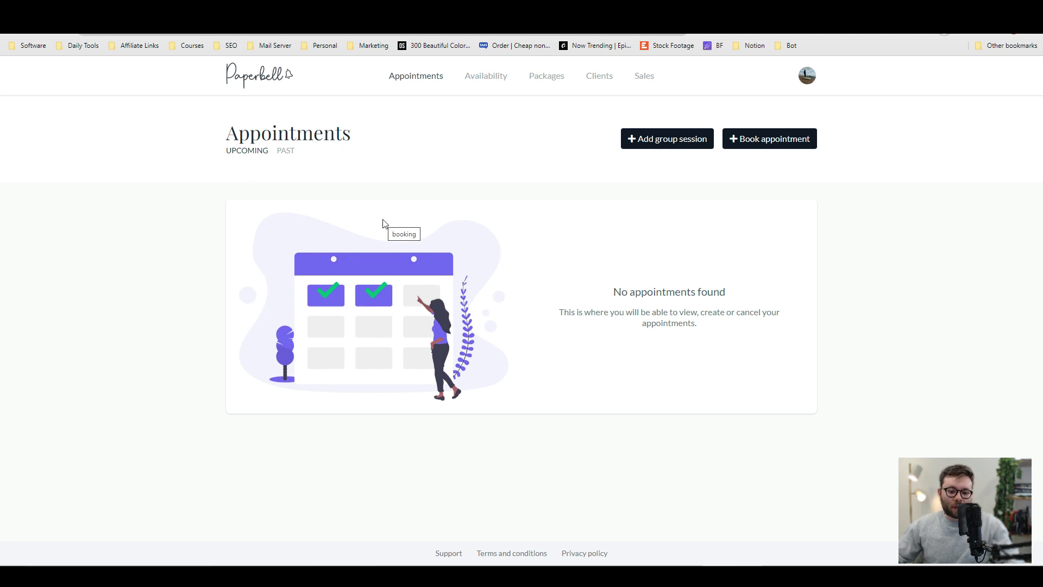
# Check past and upcoming appointments, then scroll through the availability calendar.
pyautogui.click(288, 154)
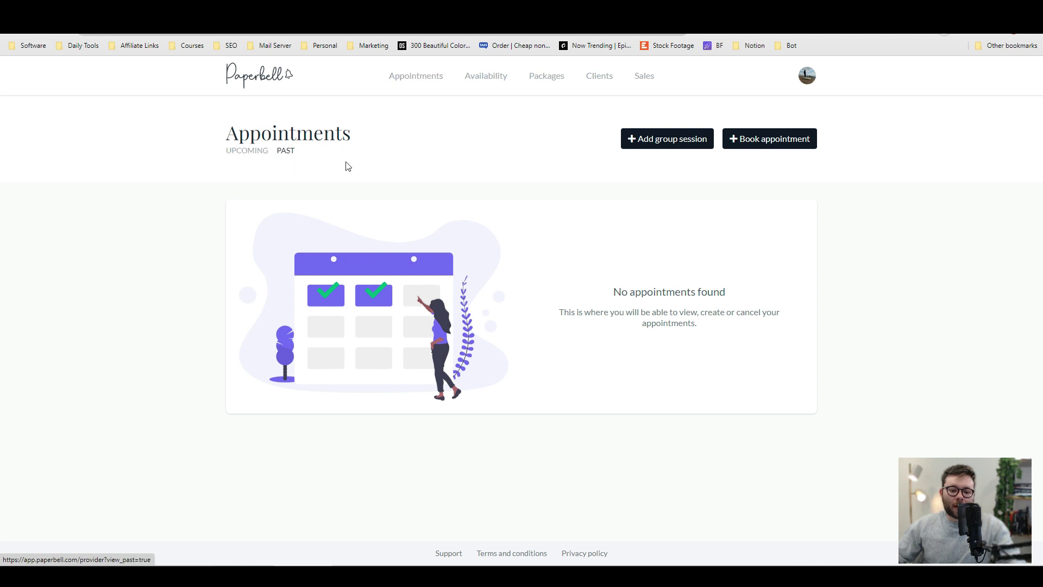
pyautogui.click(252, 155)
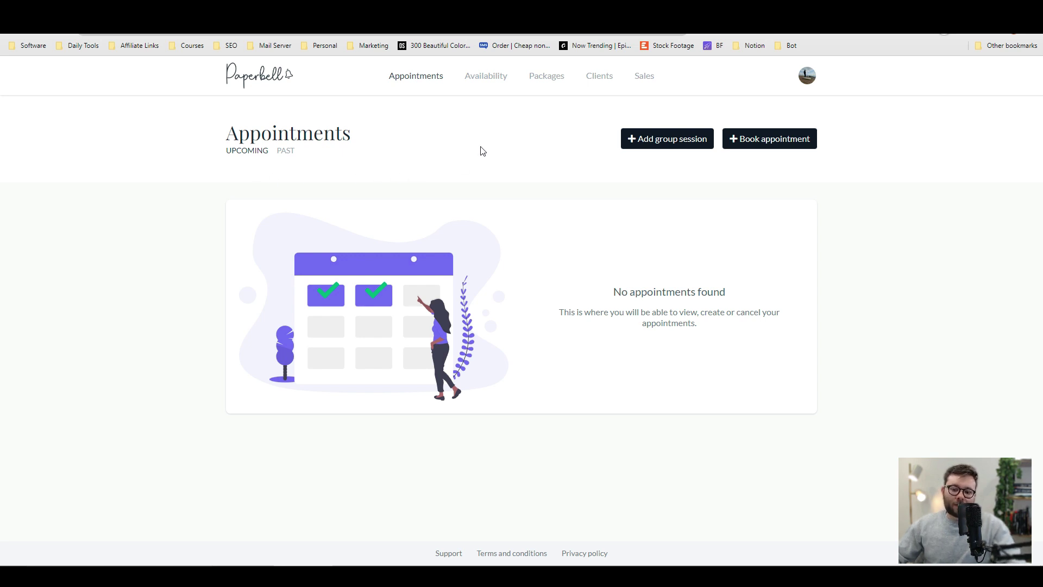
pyautogui.click(476, 78)
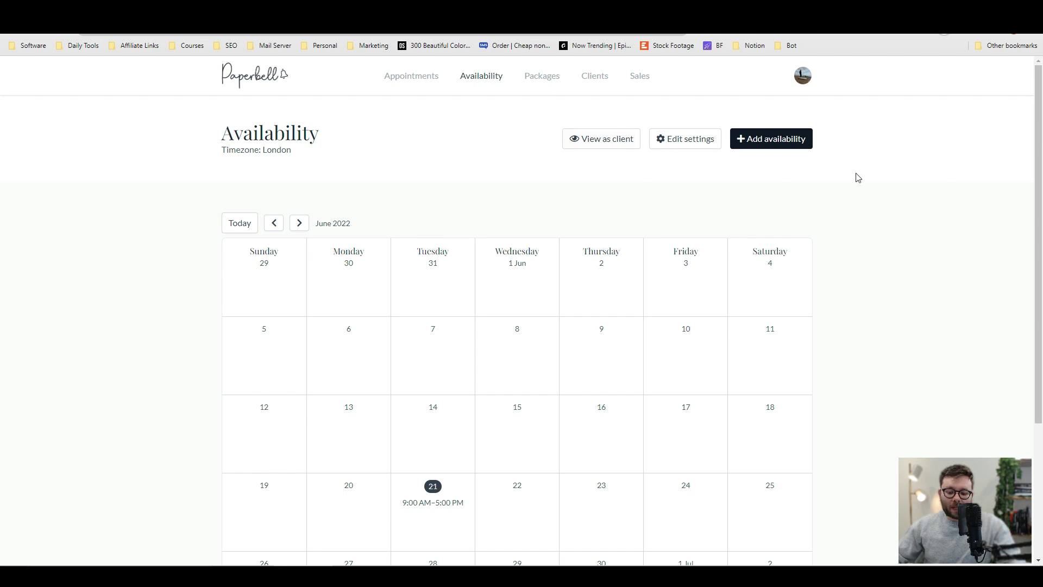
pyautogui.scroll(-3, 755, 164)
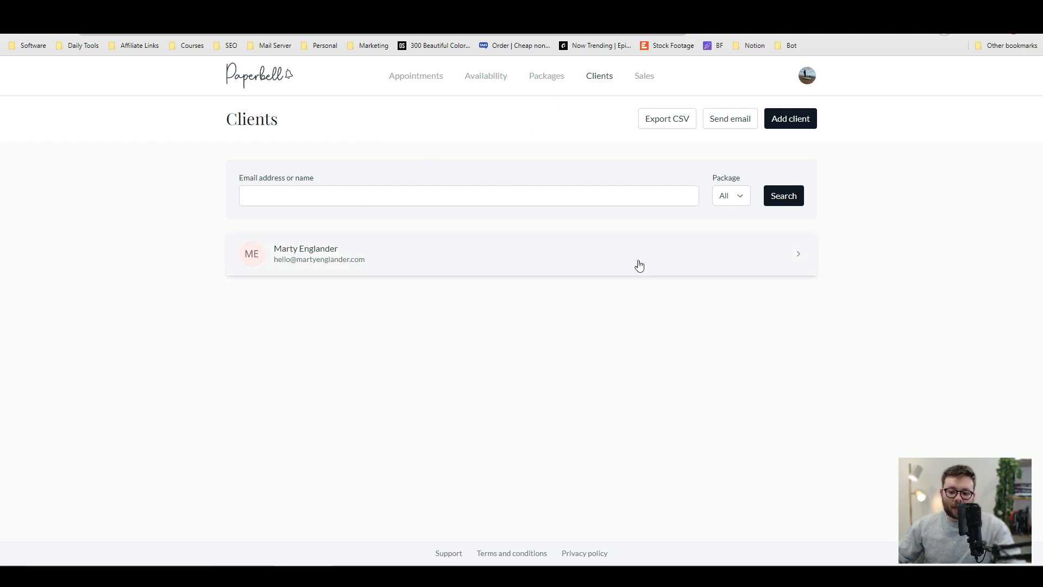
# Open the client's record and browse its Appointments, Packages, Contracts, Surveys, Notes and Email Logs tabs.
pyautogui.click(554, 269)
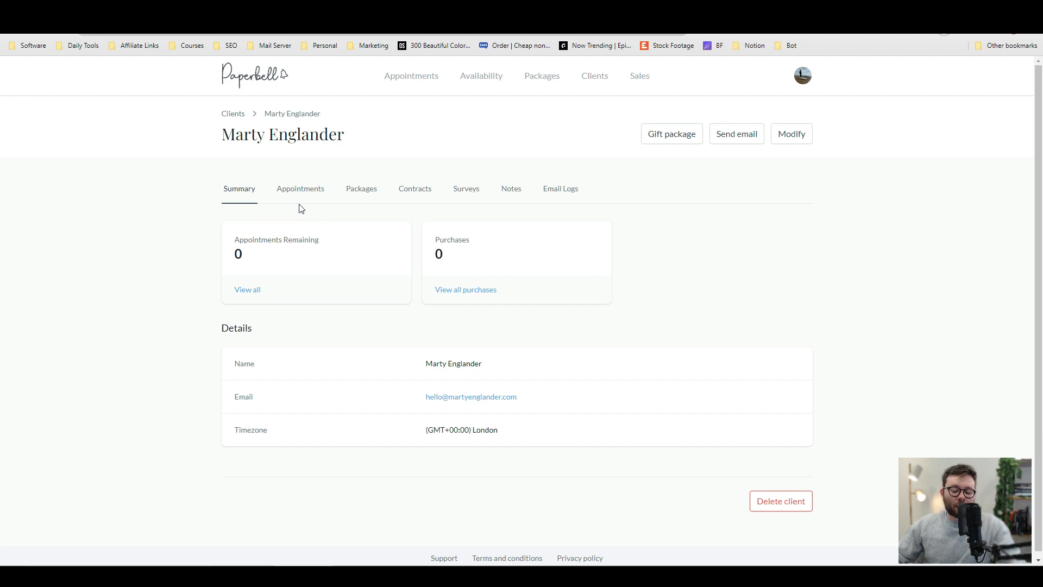
pyautogui.click(288, 191)
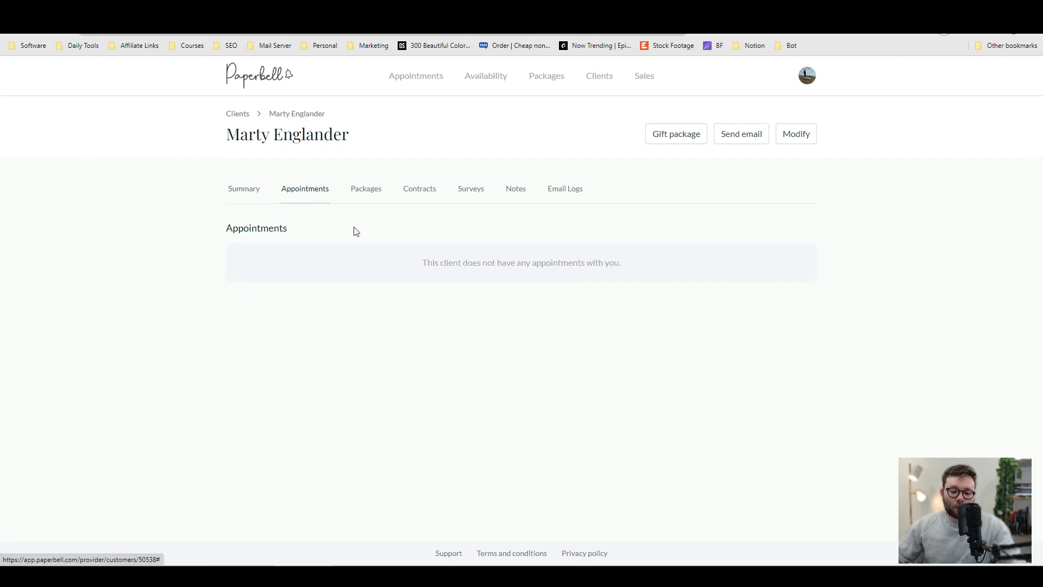
pyautogui.click(367, 188)
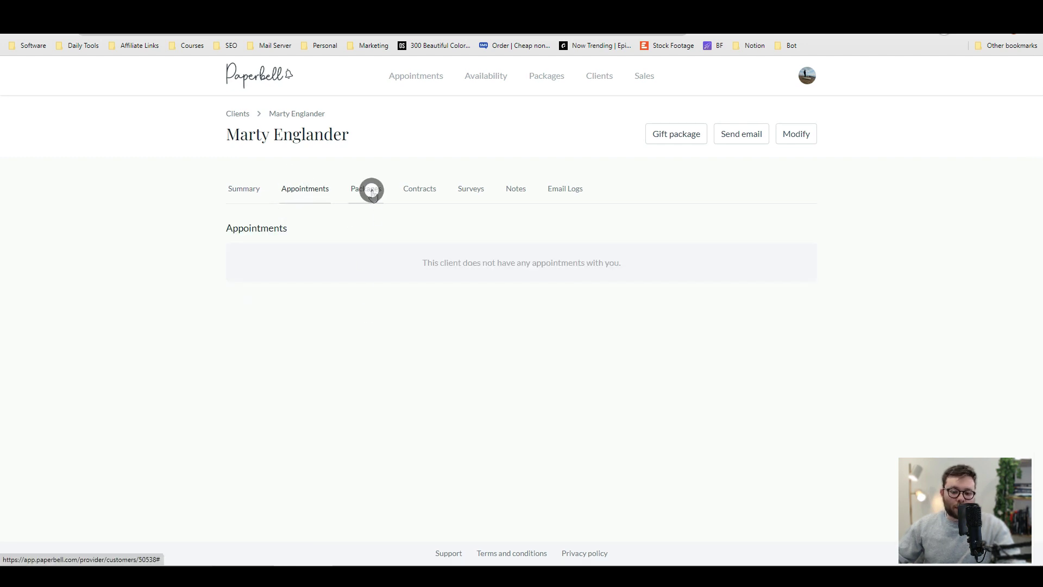
pyautogui.click(428, 200)
pyautogui.click(468, 193)
pyautogui.click(514, 194)
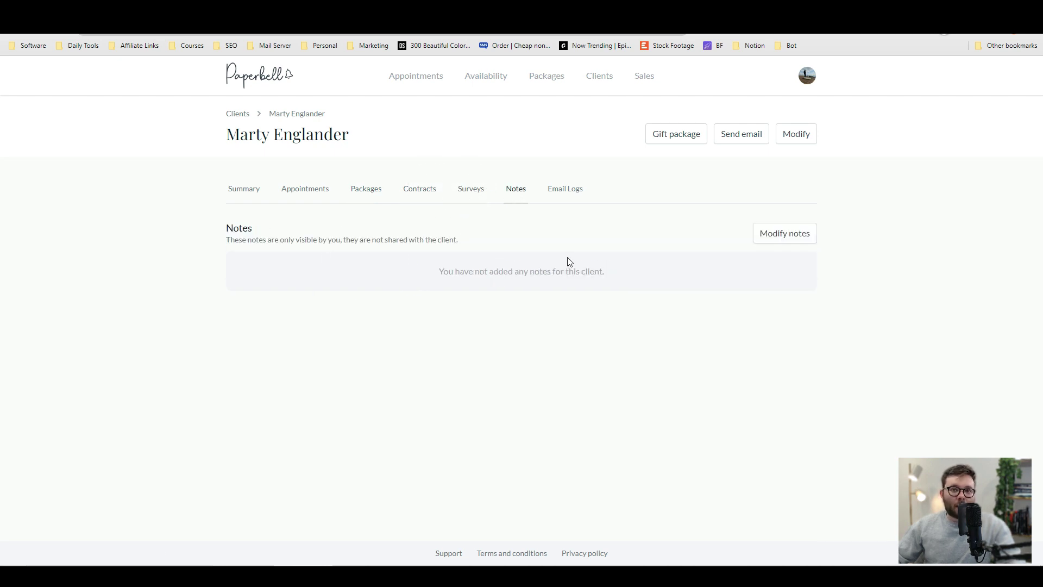
pyautogui.click(565, 190)
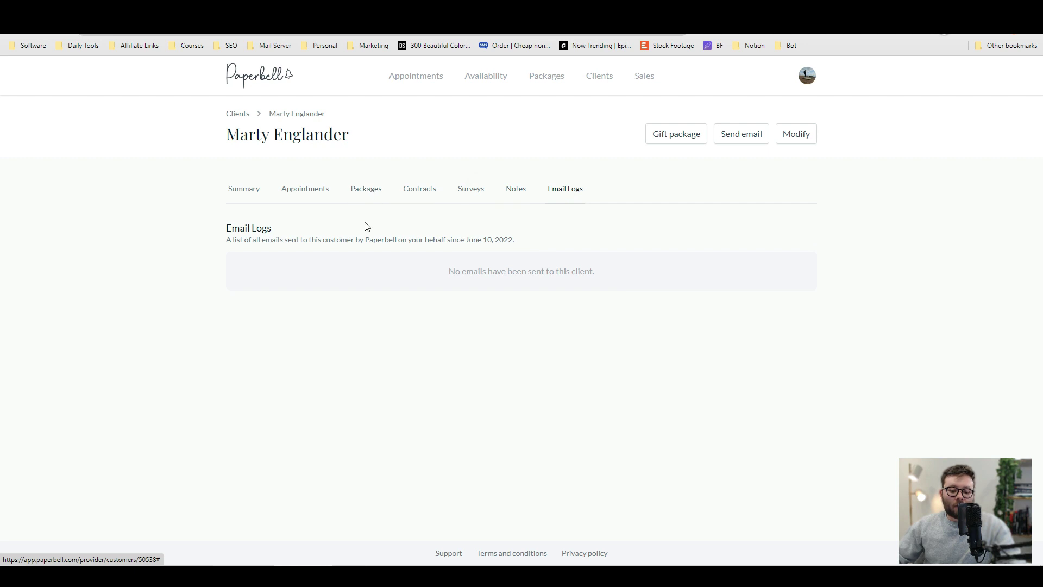
pyautogui.tripleClick(359, 256)
pyautogui.click(362, 321)
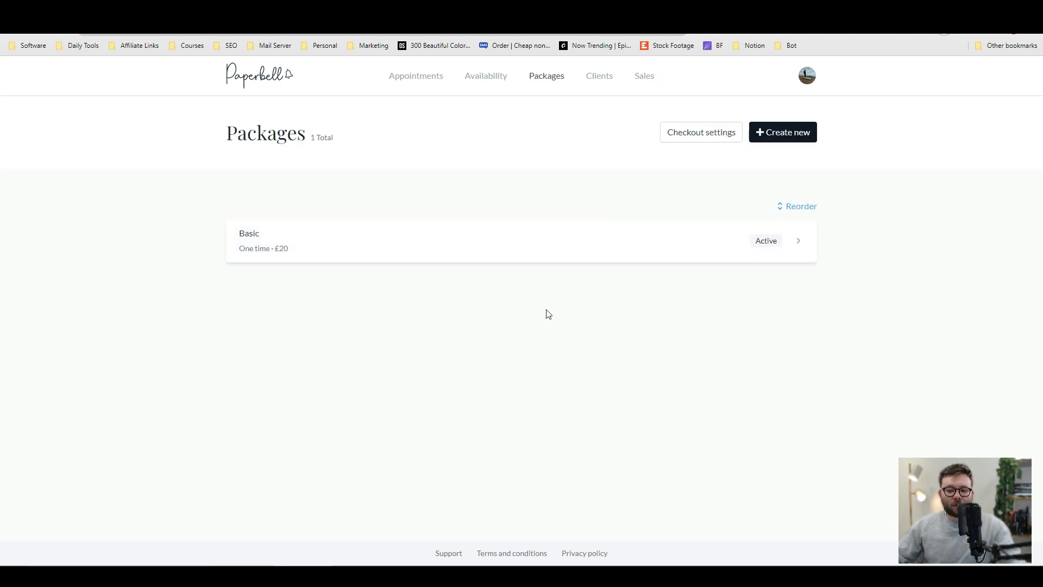
# Create a new package and choose the Subscription type.
pyautogui.click(784, 139)
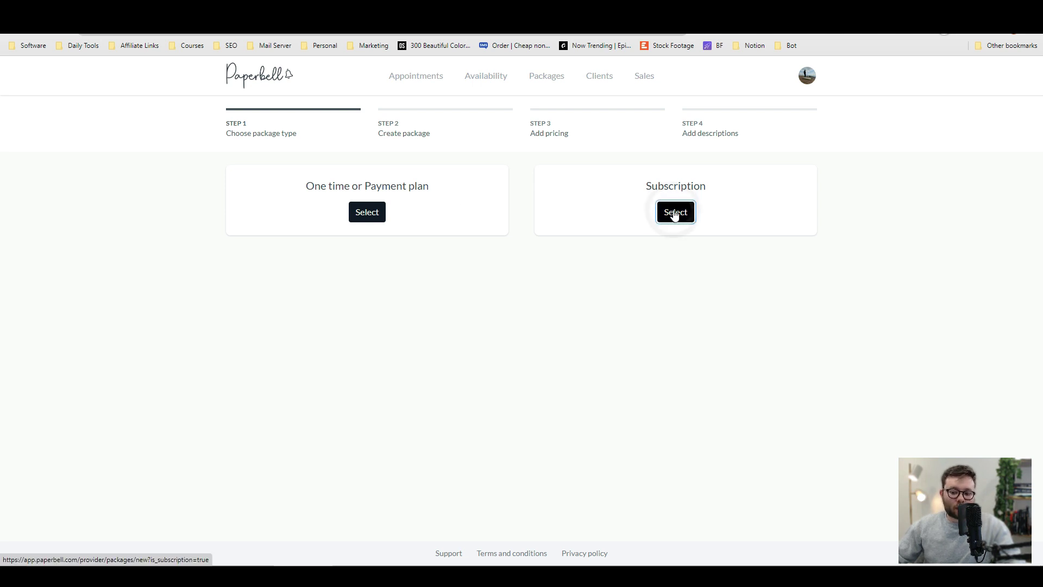
pyautogui.click(676, 212)
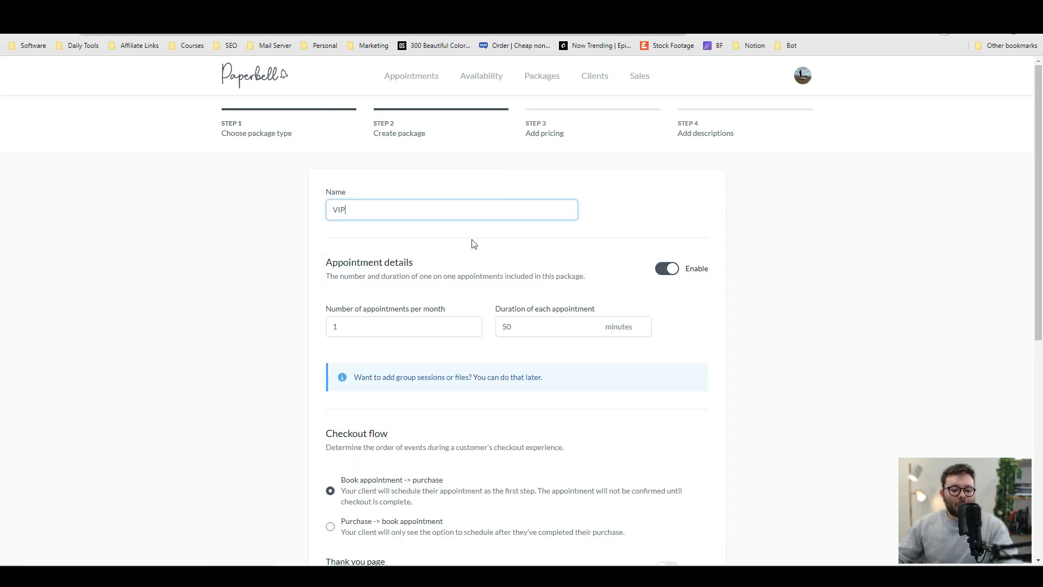
pyautogui.click(474, 244)
pyautogui.scroll(-2, 483, 241)
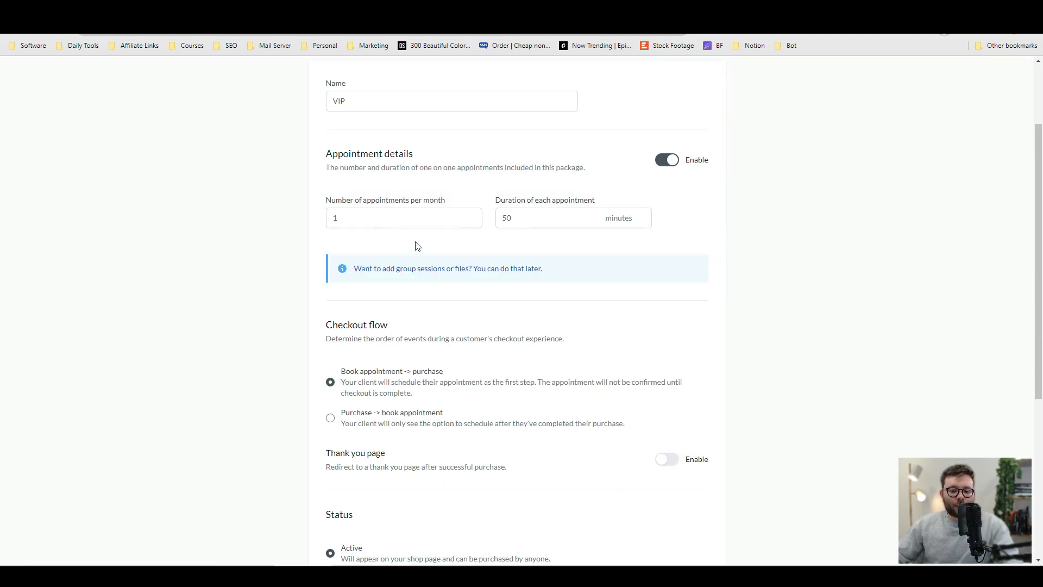
# Set 4 appointments per month, each lasting 20 minutes.
pyautogui.doubleClick(334, 218)
pyautogui.write('4')
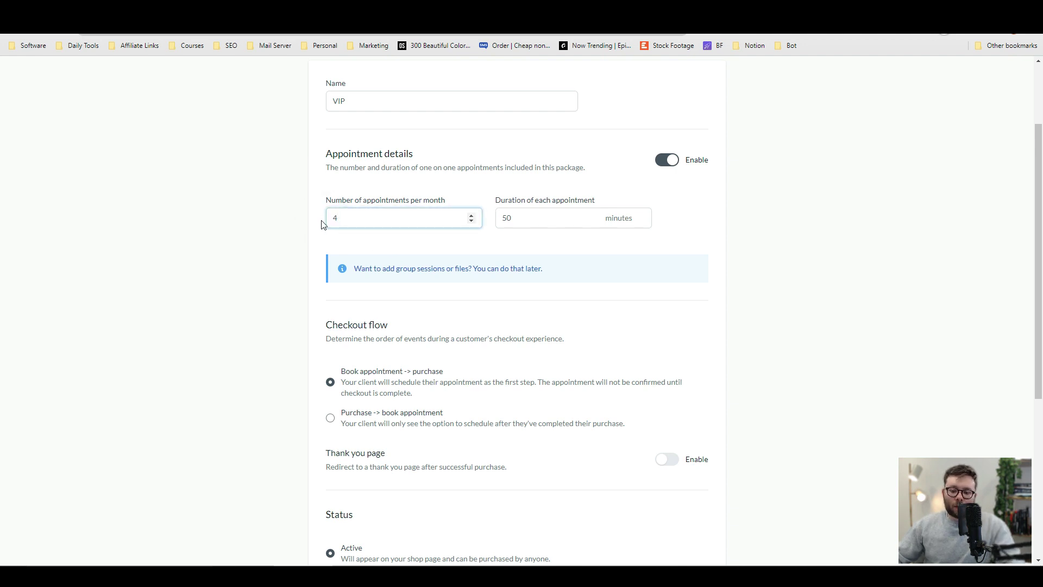
pyautogui.press('Tab')
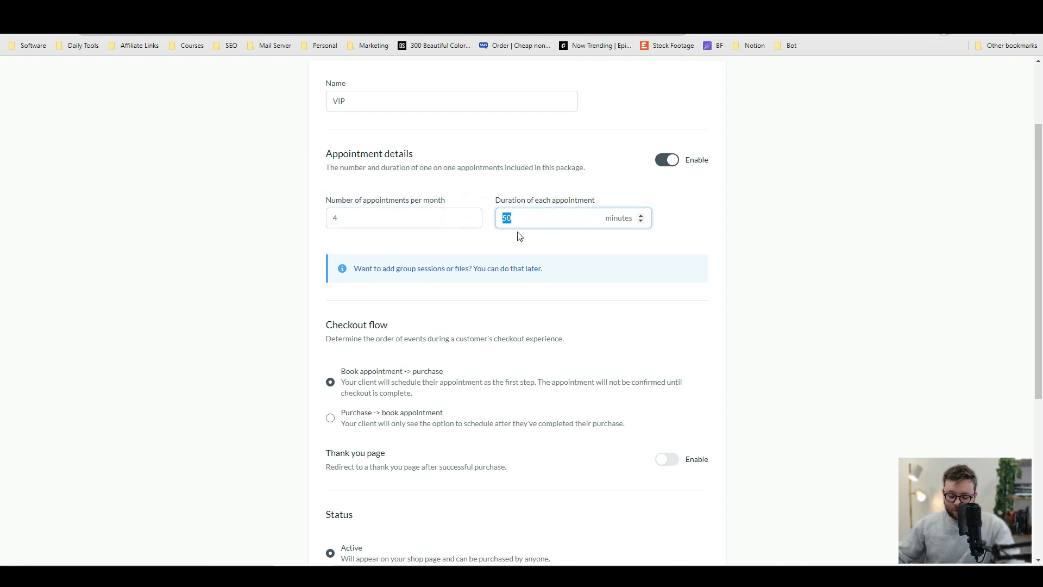
pyautogui.write('20')
pyautogui.scroll(-3, 396, 254)
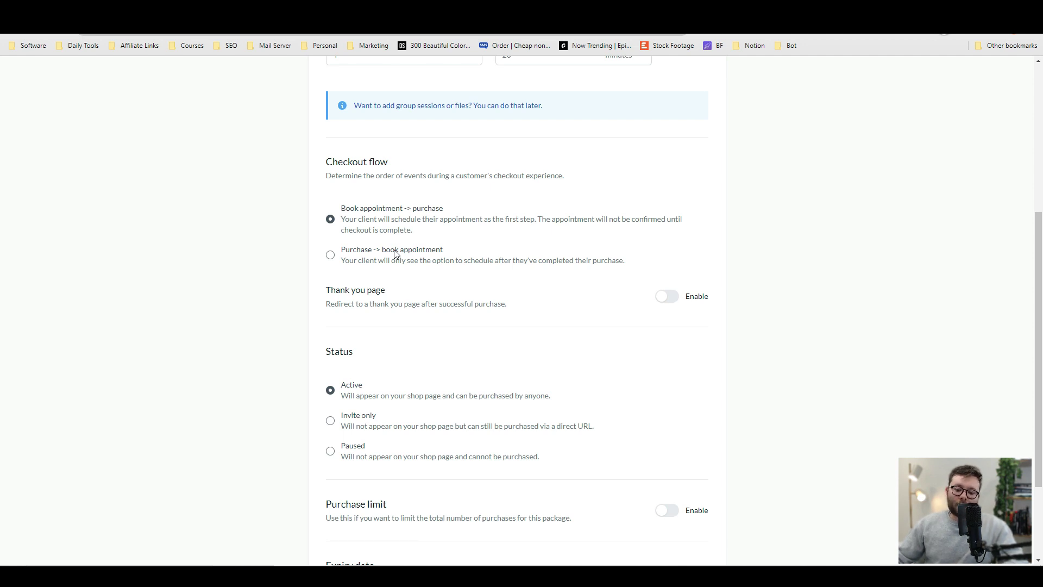
pyautogui.scroll(-2, 396, 254)
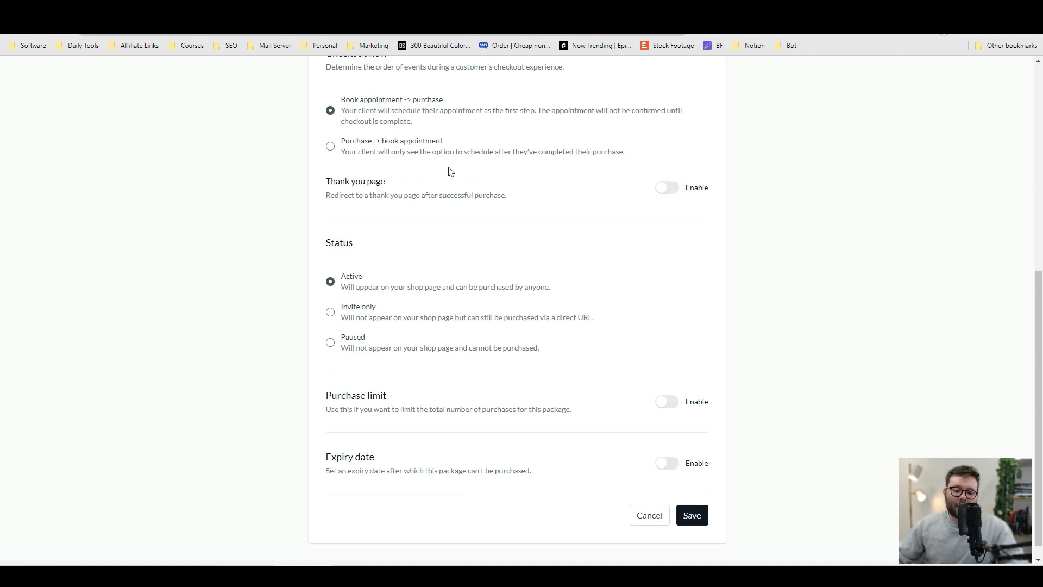
# Turn on the thank-you page redirect for the VIP package.
pyautogui.click(667, 187)
pyautogui.click(364, 238)
pyautogui.scroll(-2, 383, 261)
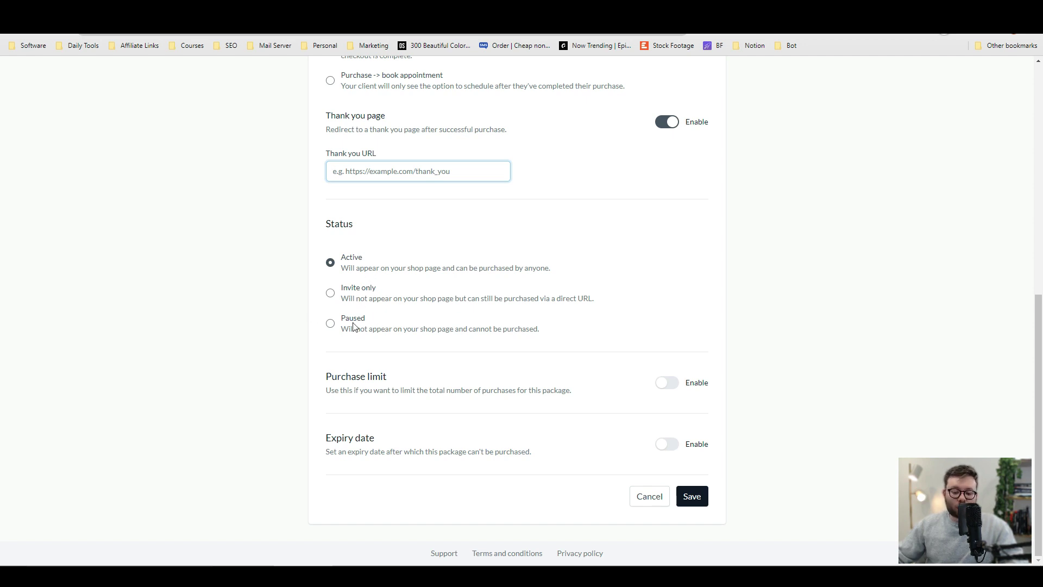
# Enable a purchase limit of 20 and switch on an expiry date.
pyautogui.click(668, 387)
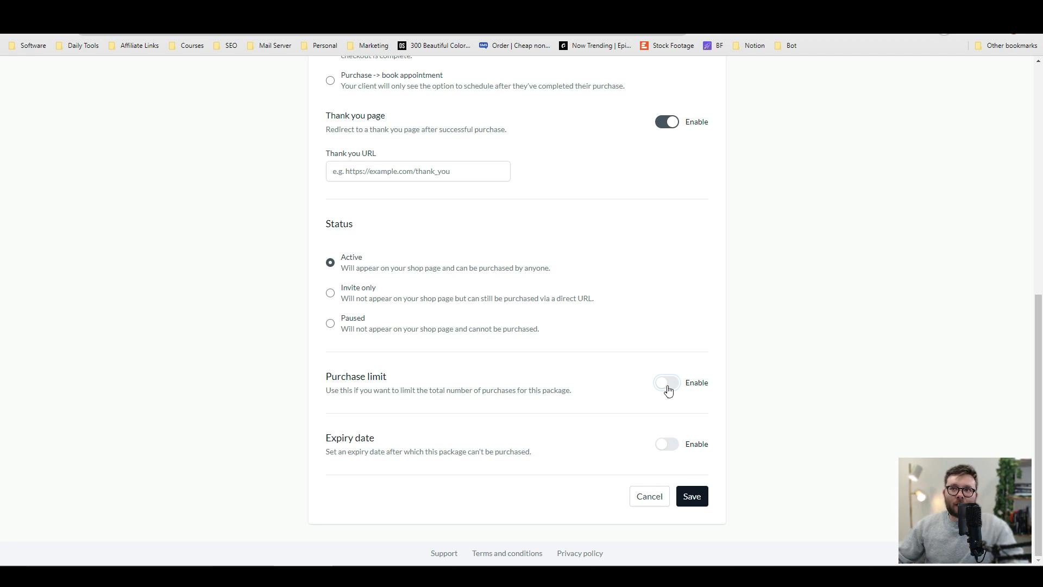
pyautogui.click(663, 384)
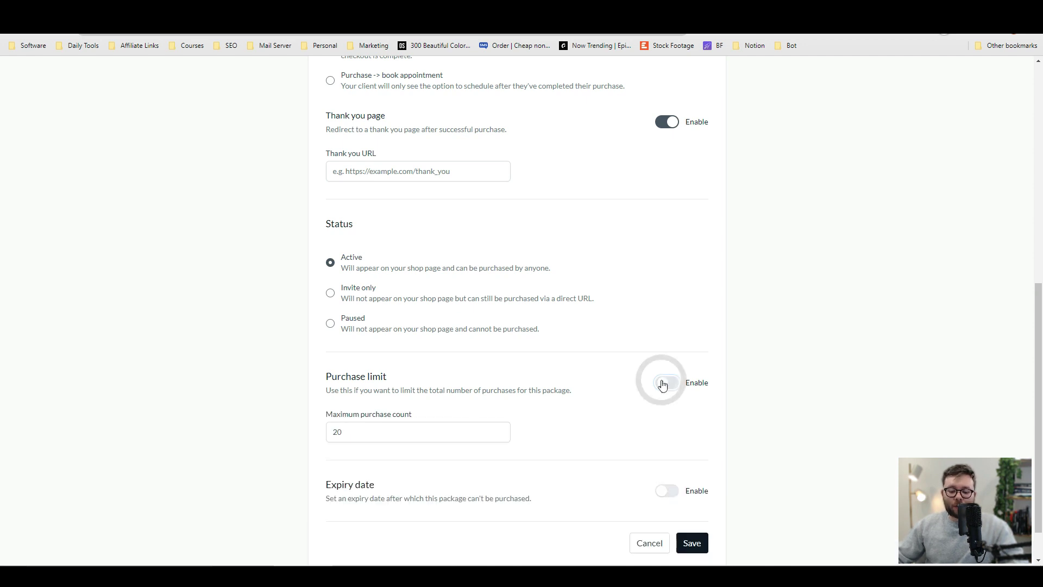
pyautogui.scroll(-1, 409, 376)
pyautogui.moveTo(399, 345); pyautogui.dragTo(439, 345)
pyautogui.click(768, 354)
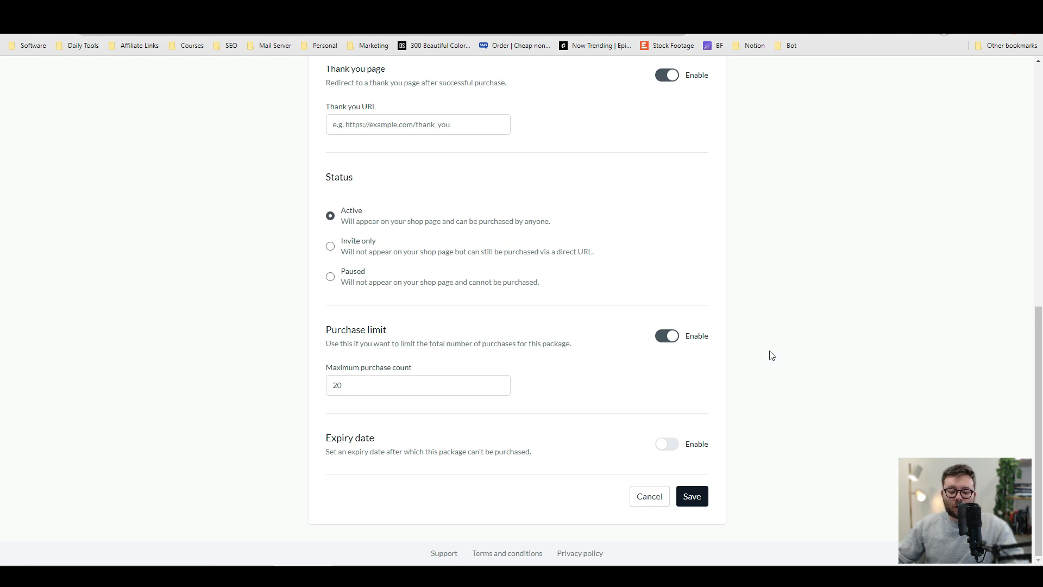
pyautogui.click(670, 447)
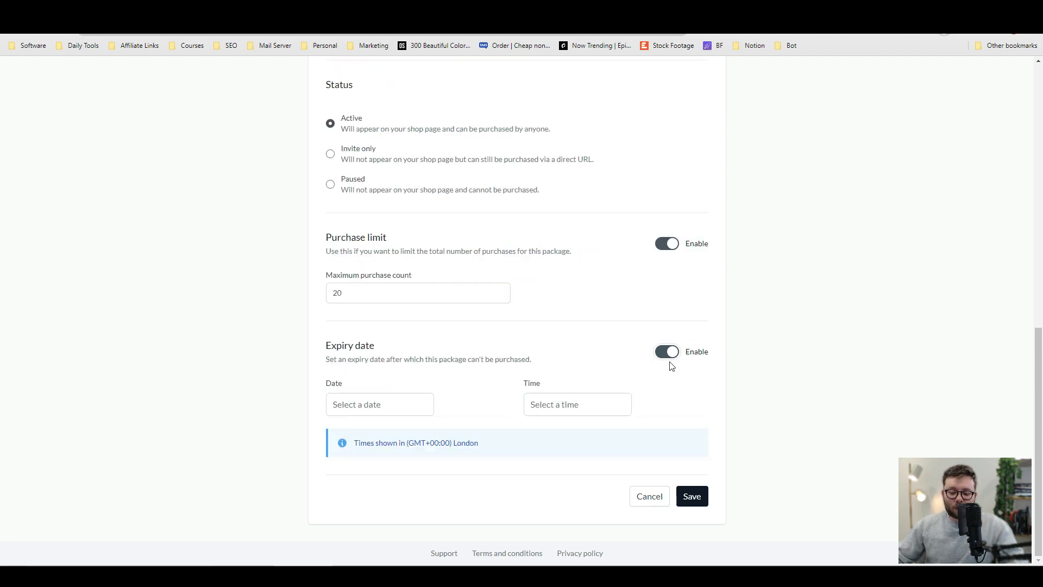
# Switch the expiry date back off and save the package details.
pyautogui.click(672, 352)
pyautogui.click(697, 500)
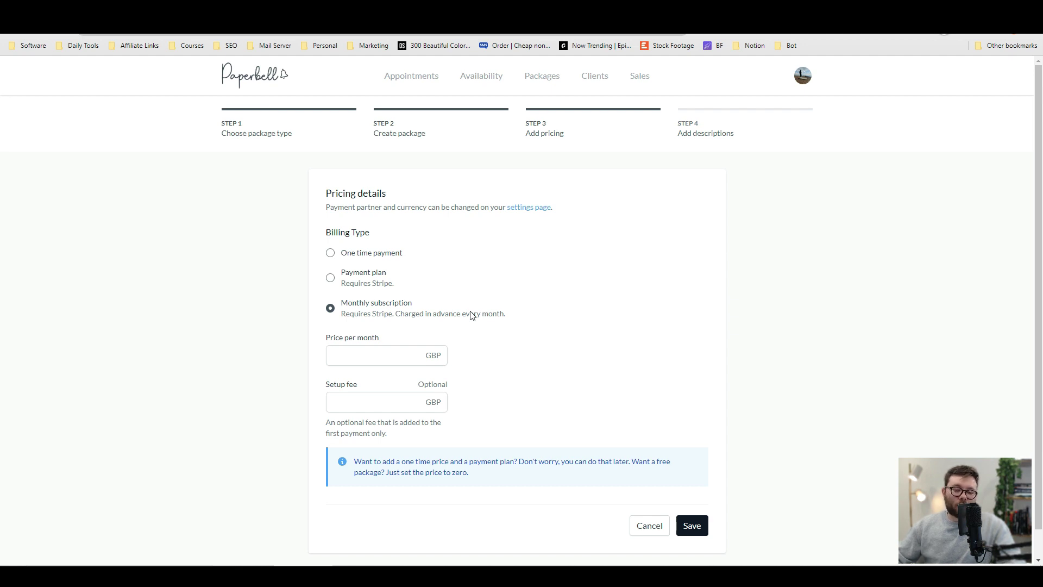
pyautogui.scroll(-1, 469, 316)
# Enter a 2000 GBP monthly price and a 450 GBP setup fee, and save the pricing.
pyautogui.click(383, 327)
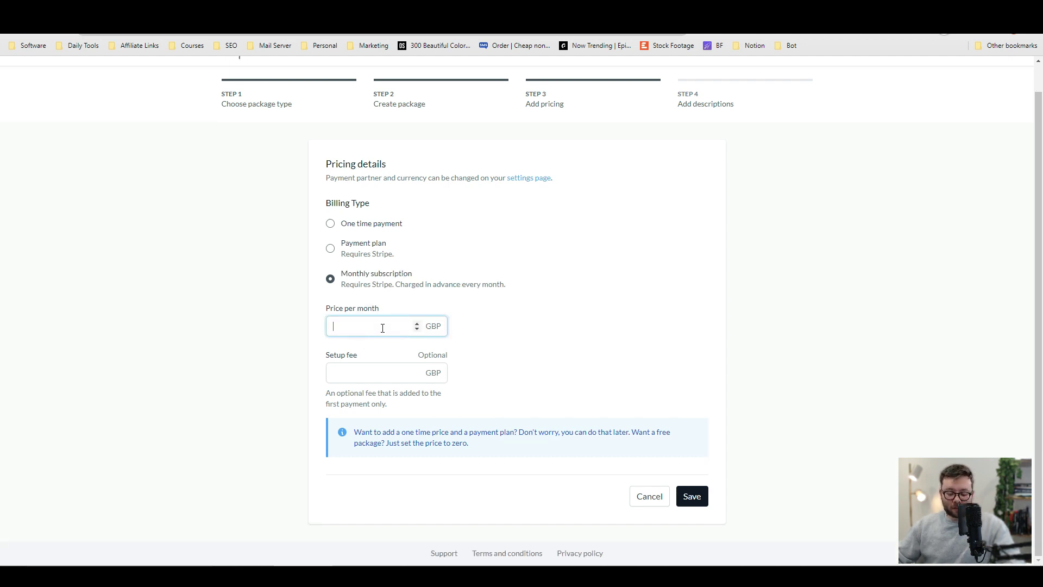
pyautogui.write('2000')
pyautogui.click(387, 378)
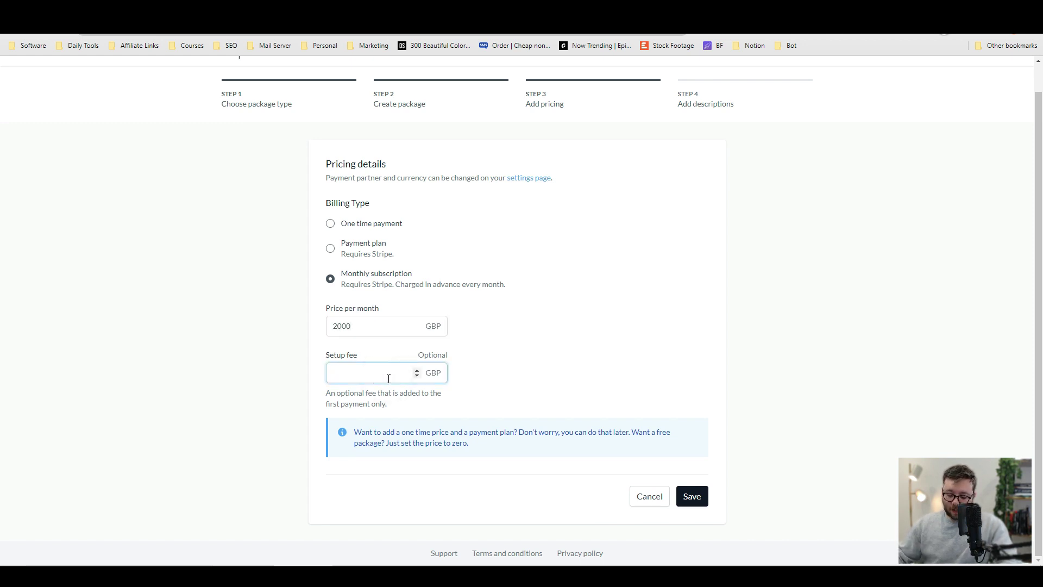
pyautogui.write('1')
pyautogui.write('50')
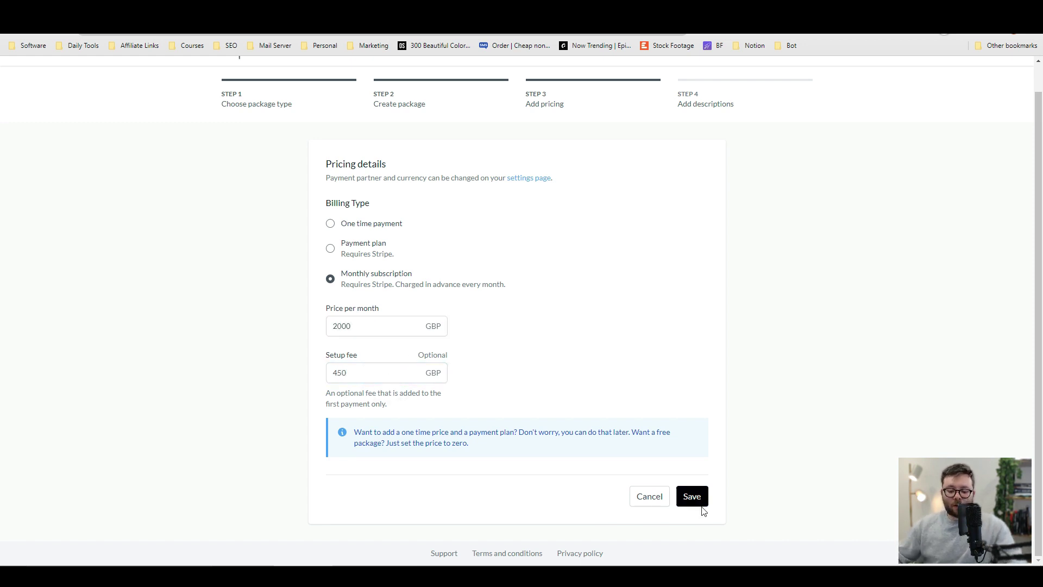
pyautogui.click(695, 497)
pyautogui.moveTo(244, 73); pyautogui.dragTo(729, 91)
pyautogui.click(334, 84)
# Open the billing partner settings, try Stripe, then reselect PayPal.
pyautogui.rightClick(274, 104)
pyautogui.click(284, 106)
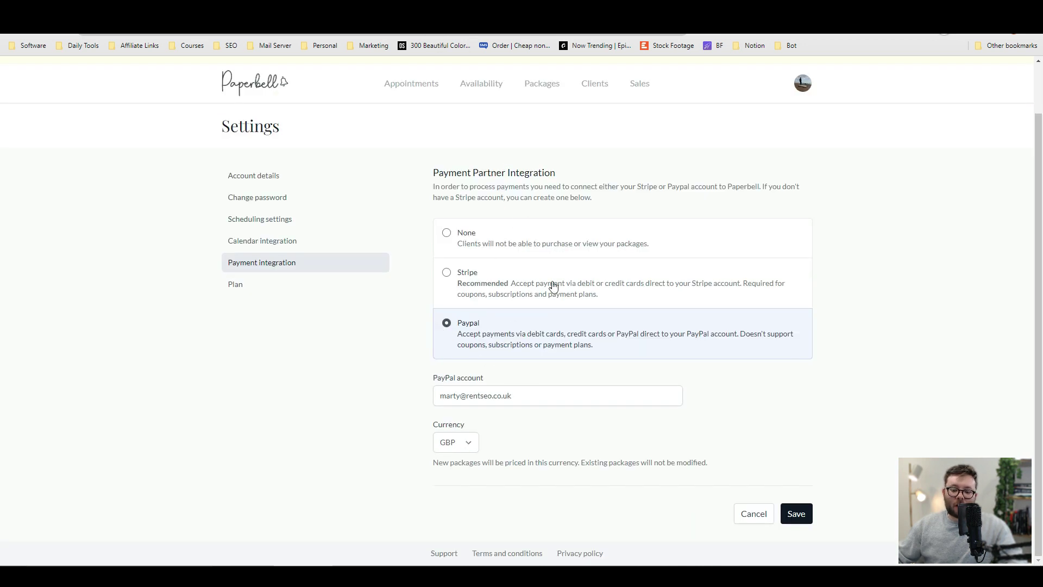
pyautogui.click(481, 272)
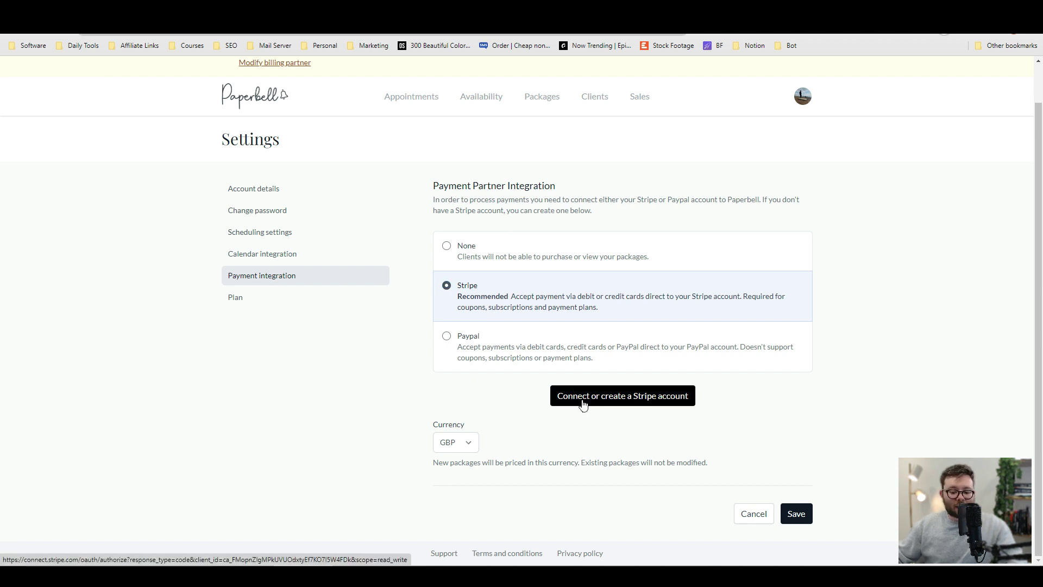
pyautogui.click(556, 351)
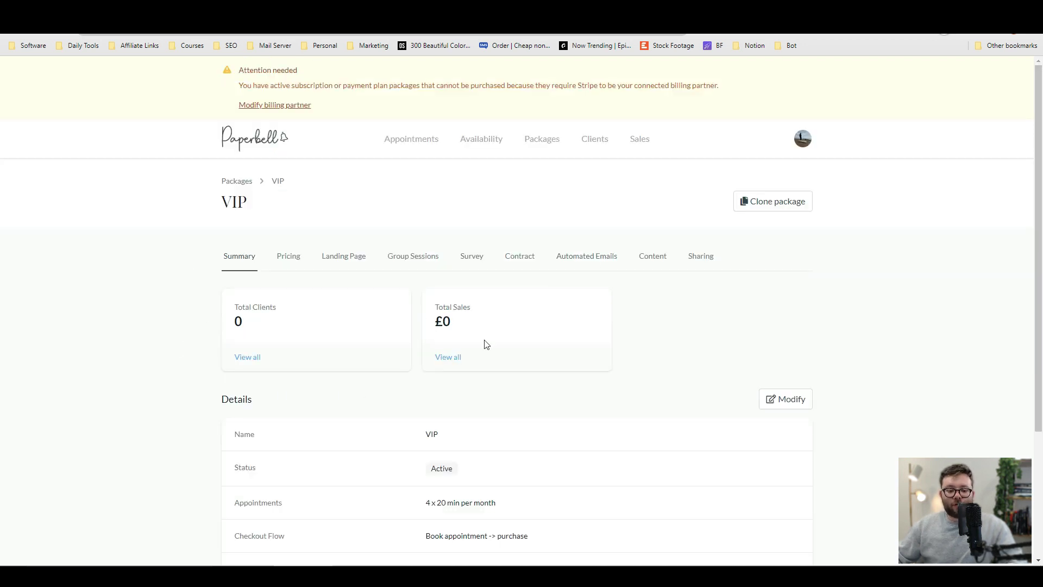
# Review the VIP package's pricing and landing page details, then open its Group Sessions.
pyautogui.scroll(-1, 138, 303)
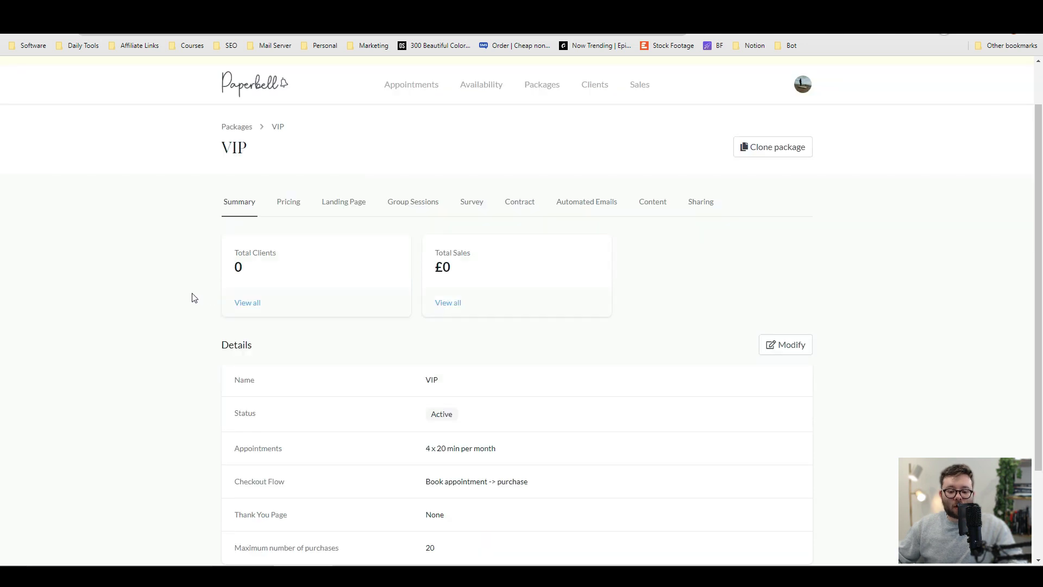
pyautogui.click(298, 202)
pyautogui.click(357, 264)
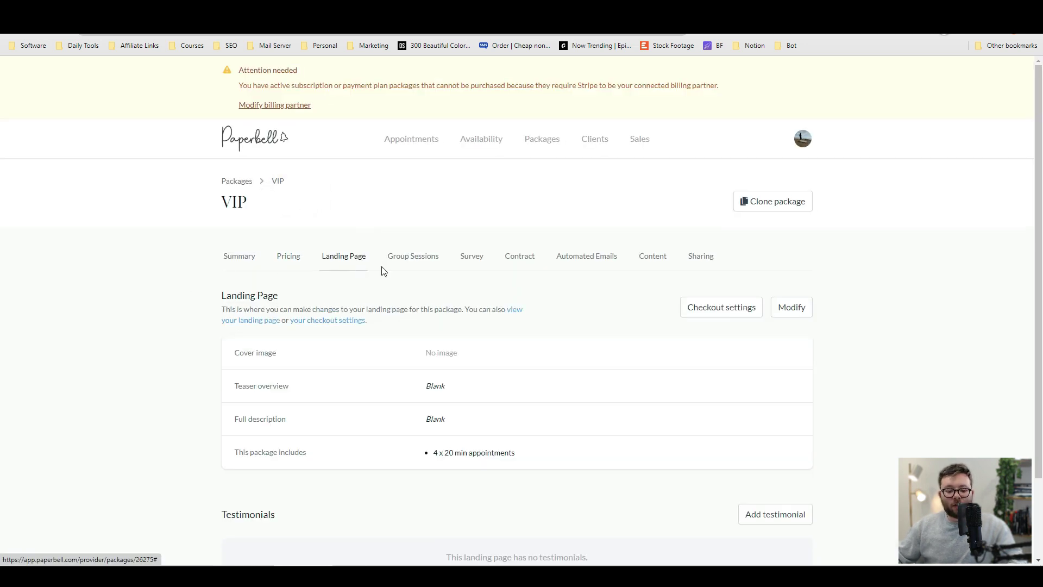
pyautogui.scroll(-2, 304, 260)
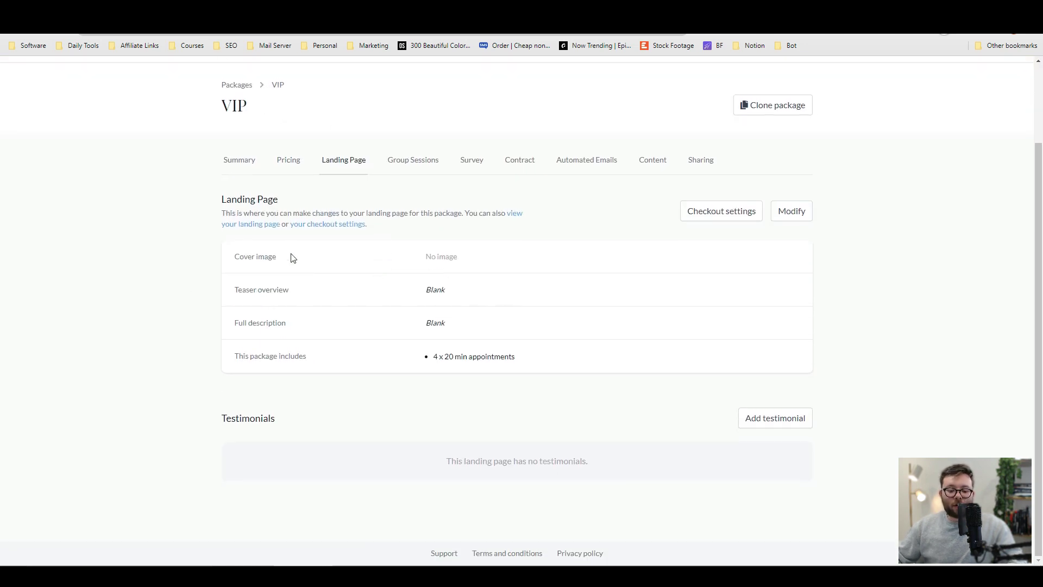
pyautogui.rightClick(246, 225)
pyautogui.press('Escape')
pyautogui.click(246, 225)
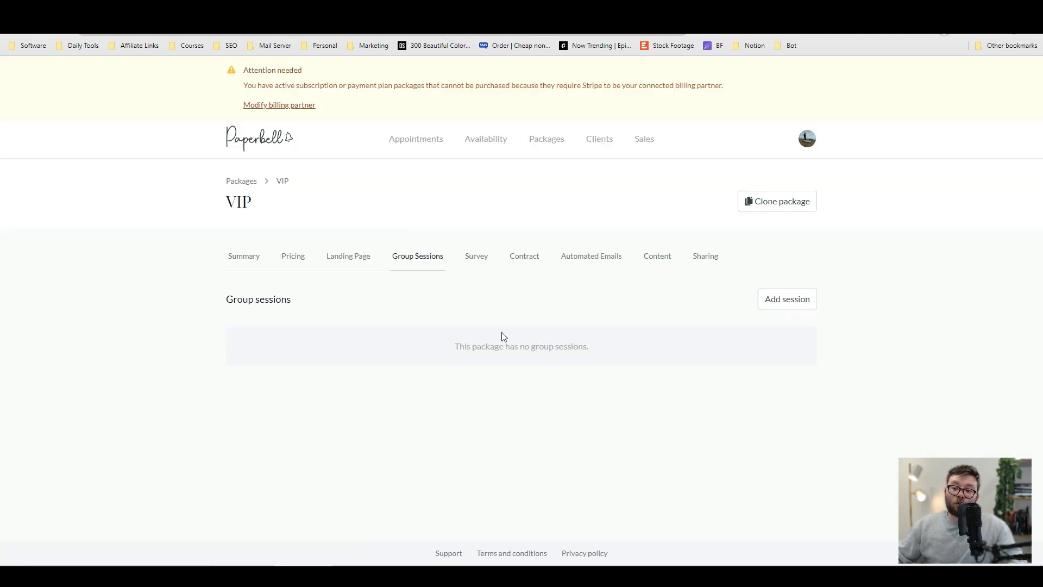
# Schedule a 50-minute group session for June 23, 2022 at 5:15pm, then move to Automated Emails.
pyautogui.click(803, 301)
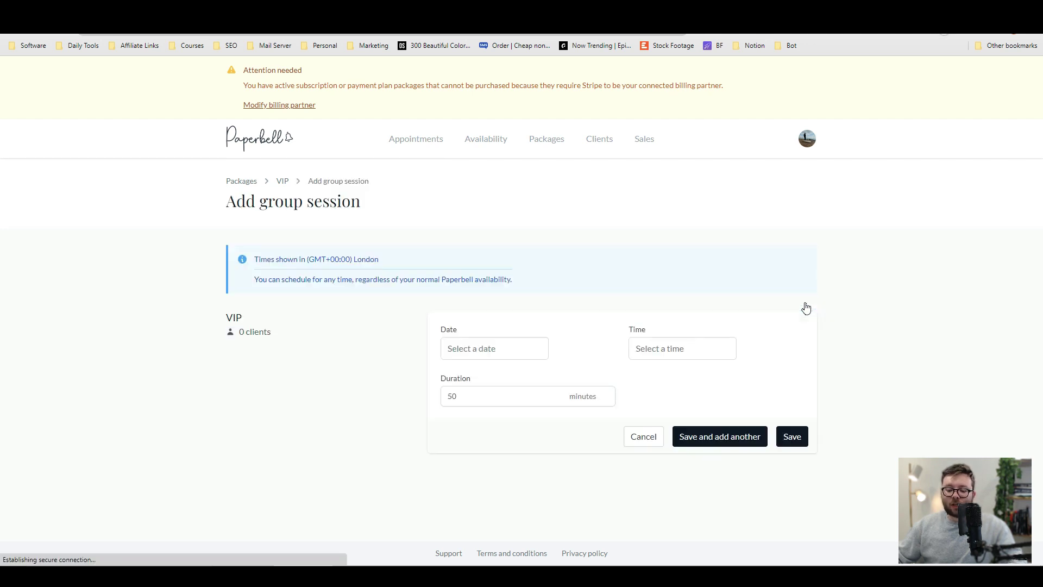
pyautogui.click(484, 342)
pyautogui.click(544, 469)
pyautogui.click(692, 349)
pyautogui.click(645, 417)
pyautogui.click(516, 398)
pyautogui.doubleClick(566, 402)
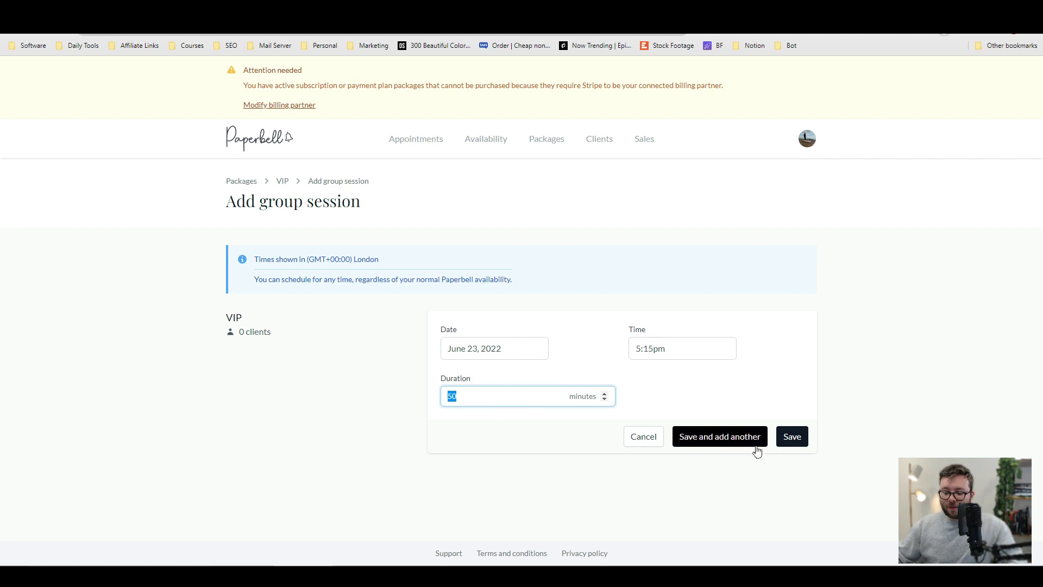
pyautogui.click(798, 440)
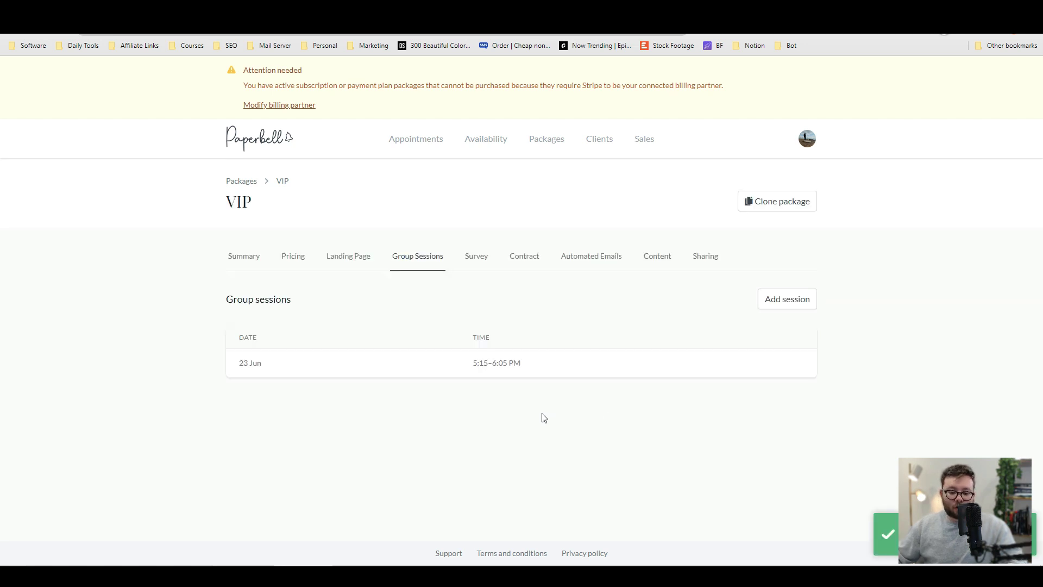
pyautogui.click(476, 256)
pyautogui.click(785, 298)
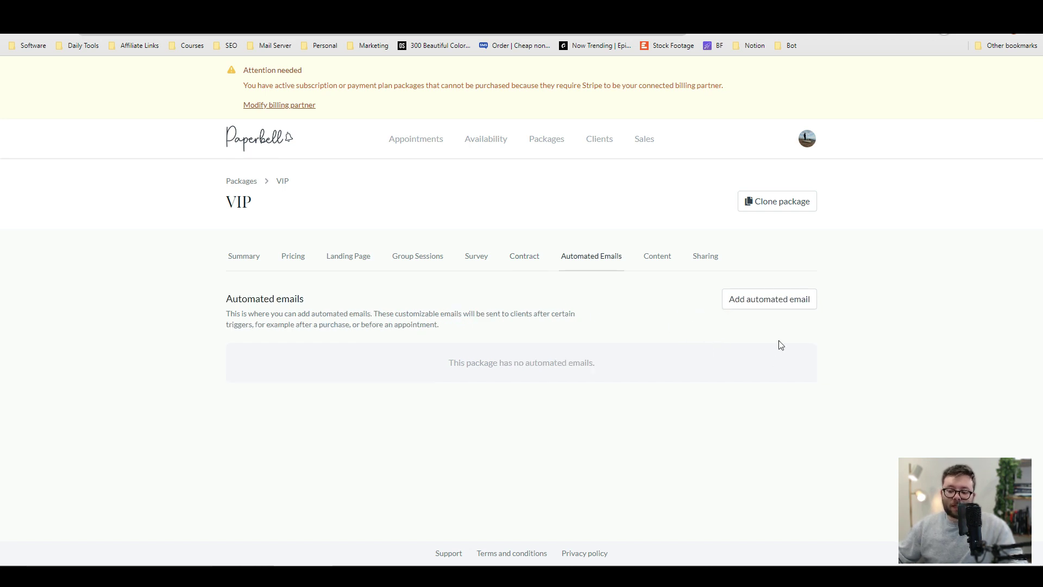
# Start an automated email, keeping the Appointment trigger and 3-days-before timing.
pyautogui.click(772, 300)
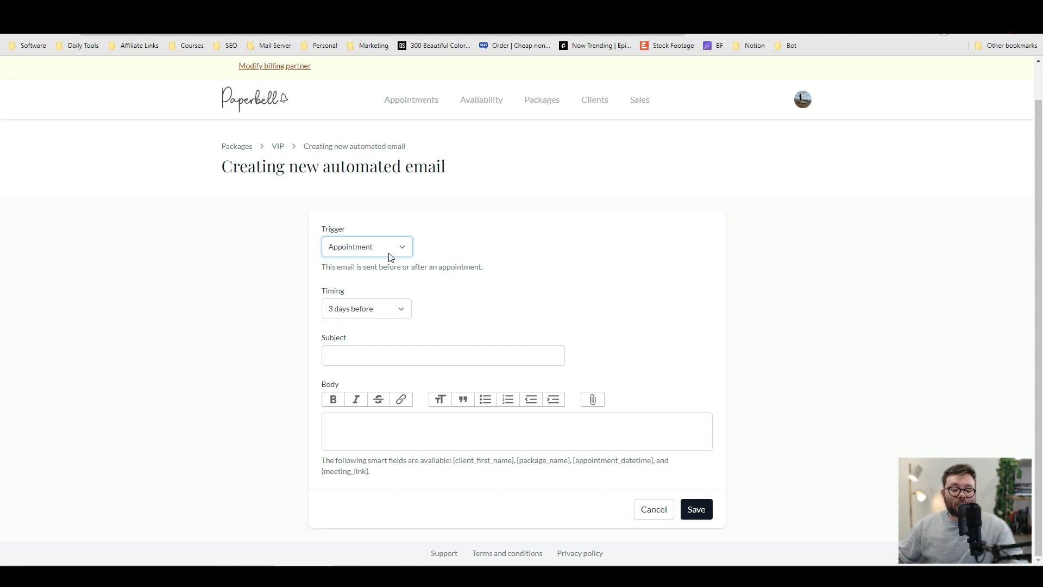
pyautogui.click(398, 257)
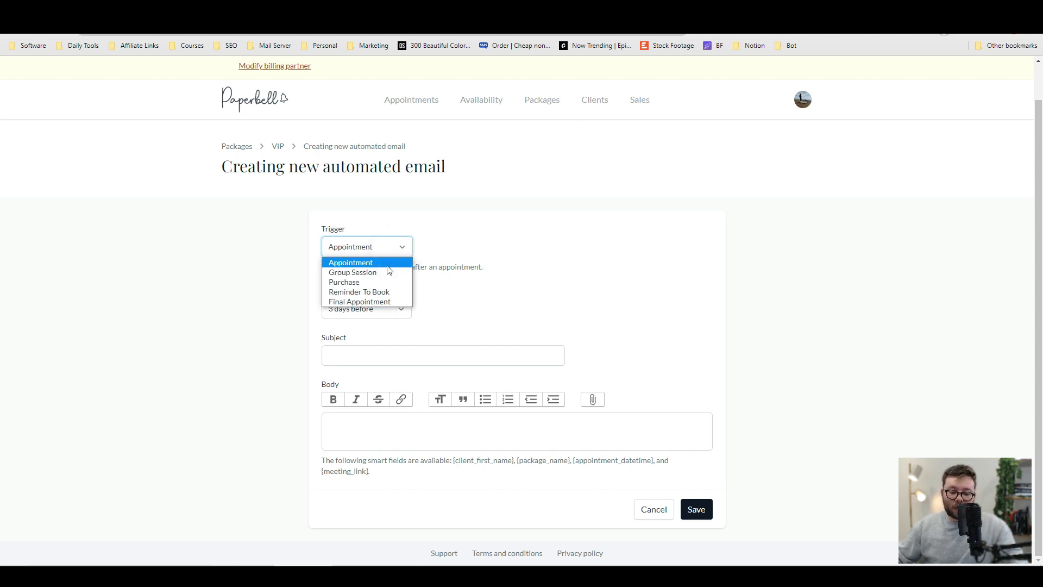
pyautogui.click(377, 308)
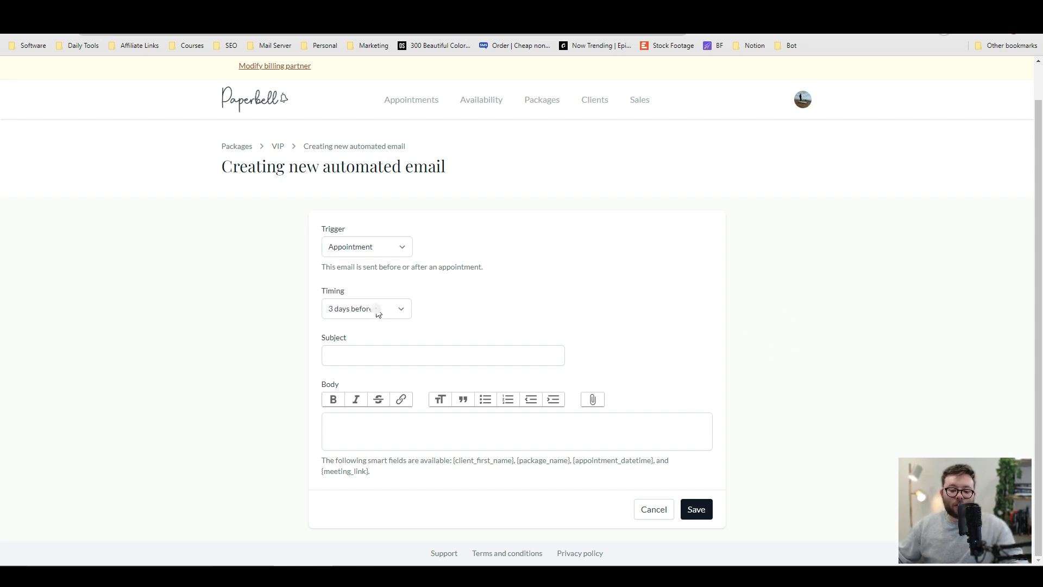
pyautogui.click(377, 308)
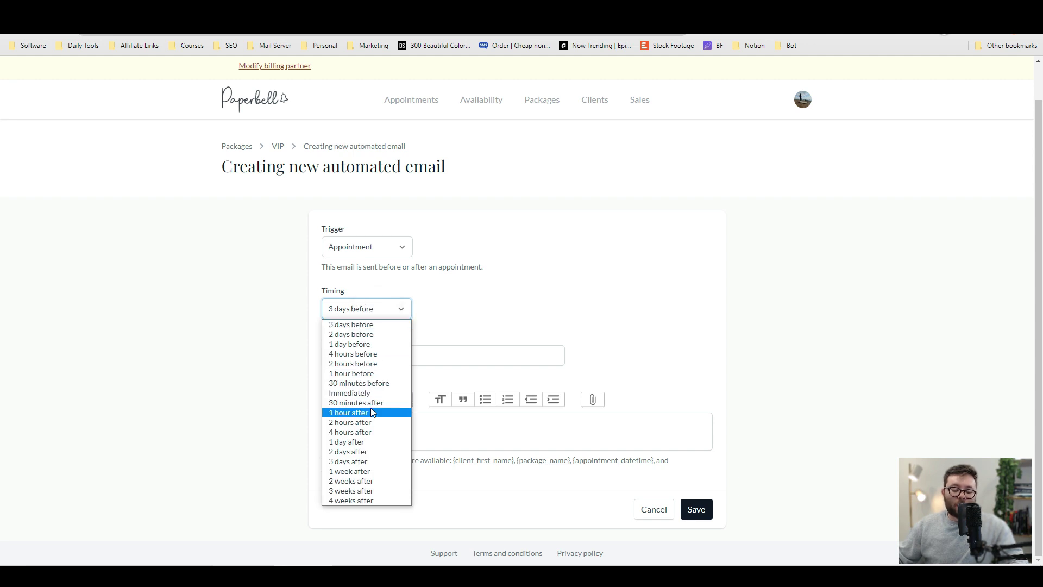
pyautogui.click(903, 352)
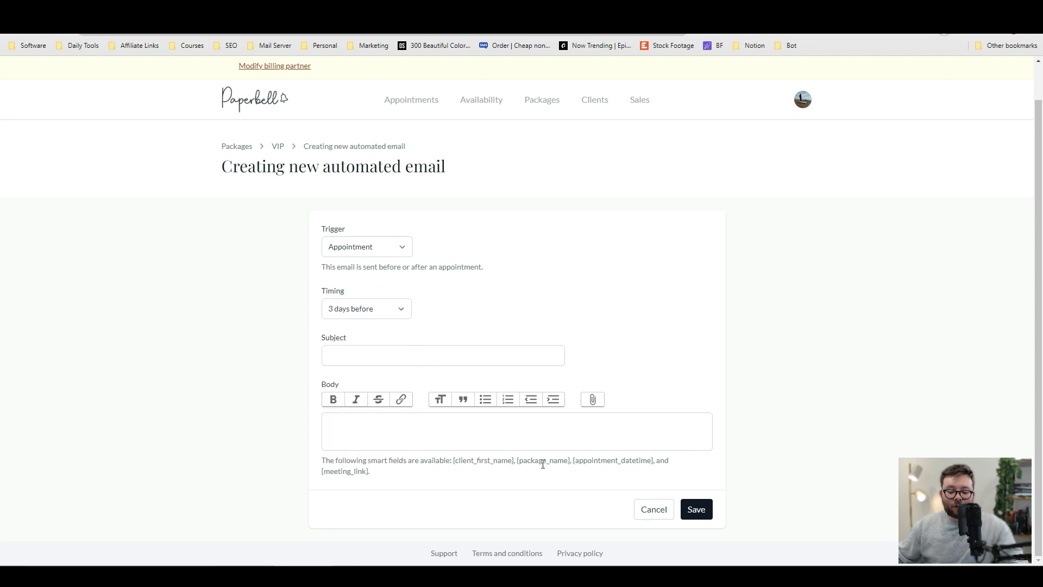
pyautogui.moveTo(517, 461); pyautogui.dragTo(573, 460)
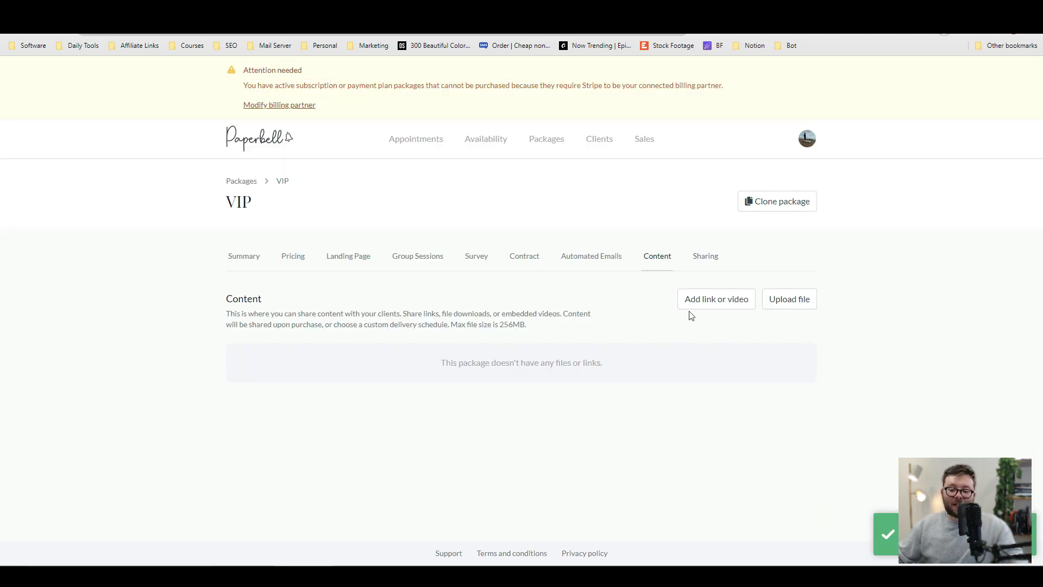
# Add link content to the VIP package, available After Purchase.
pyautogui.click(714, 304)
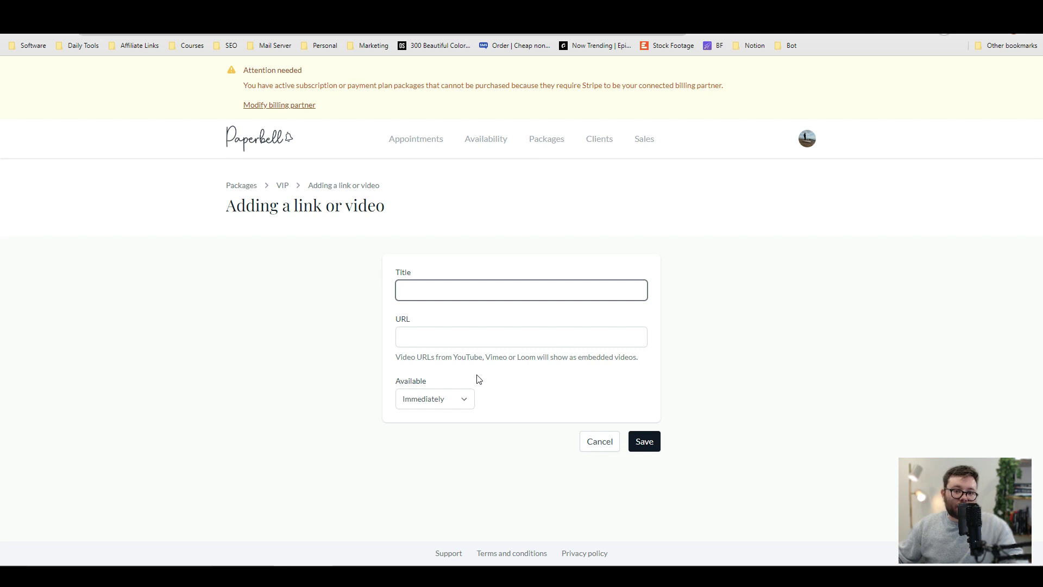
pyautogui.click(455, 399)
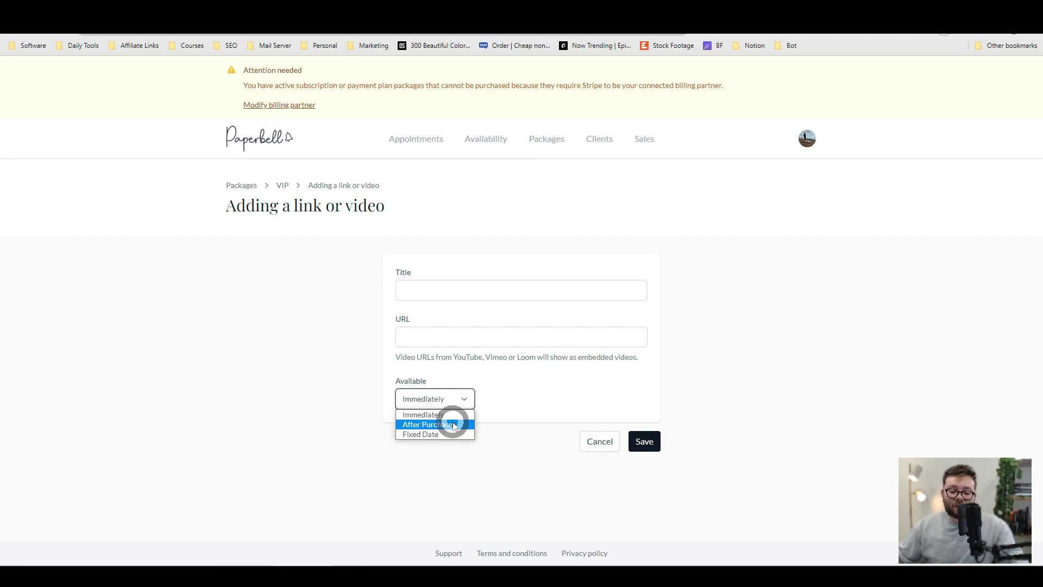
pyautogui.click(454, 424)
pyautogui.click(449, 398)
pyautogui.click(440, 433)
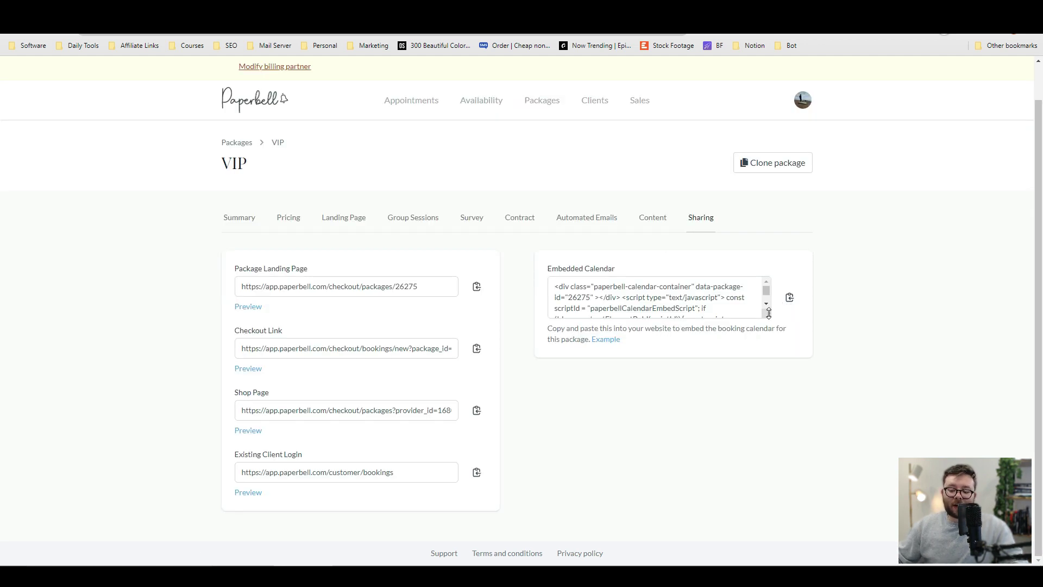
# Select all of the VIP package's Embedded Calendar code and copy it.
pyautogui.click(768, 314)
pyautogui.scroll(-1, 682, 284)
pyautogui.hotkey('ctrl', 'a')
pyautogui.click(715, 307)
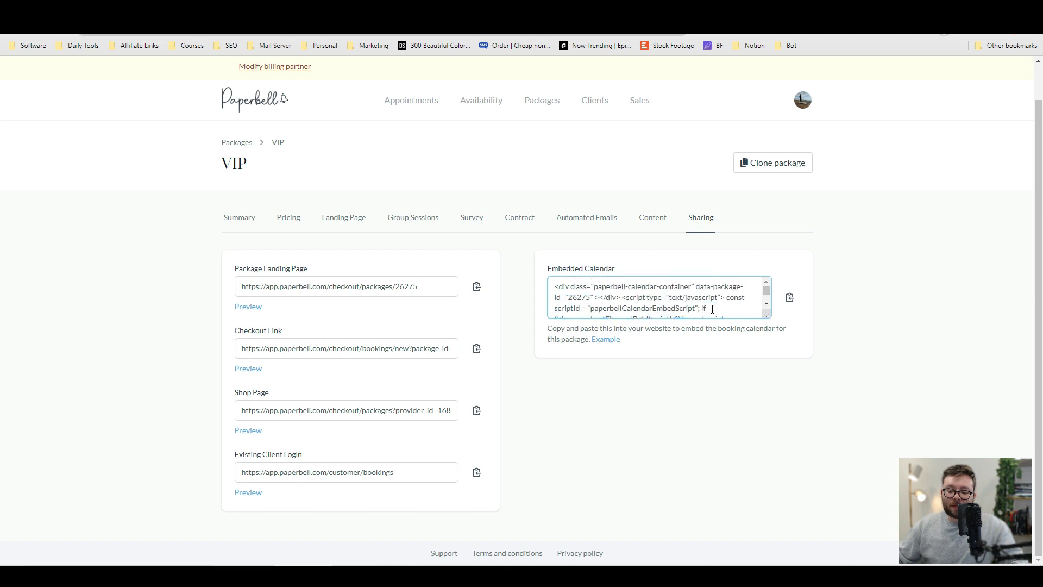
# Preview the package landing page, then go through the checkout page to the client login page.
pyautogui.click(249, 306)
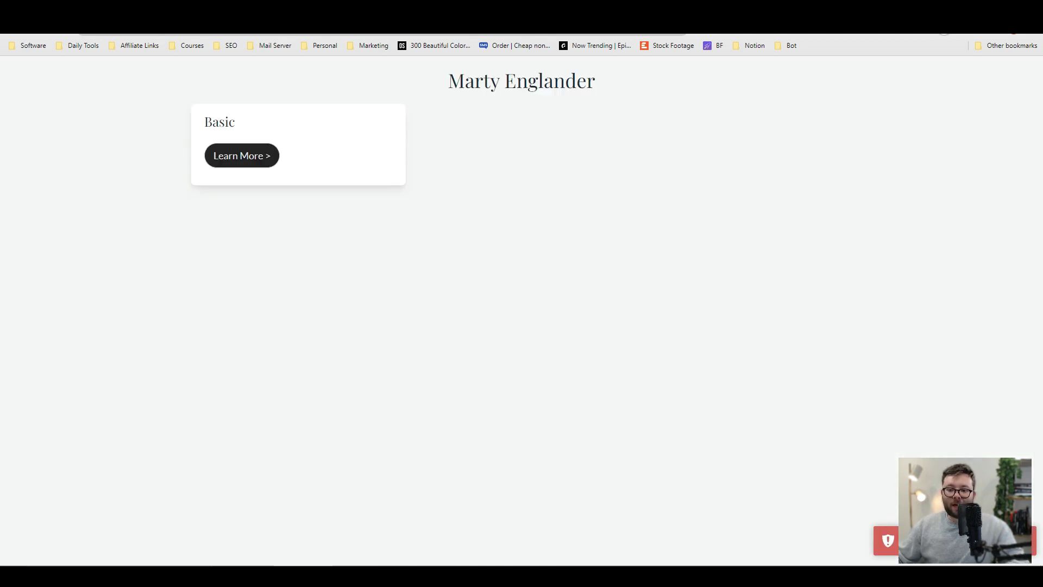
pyautogui.click(473, 249)
pyautogui.click(813, 289)
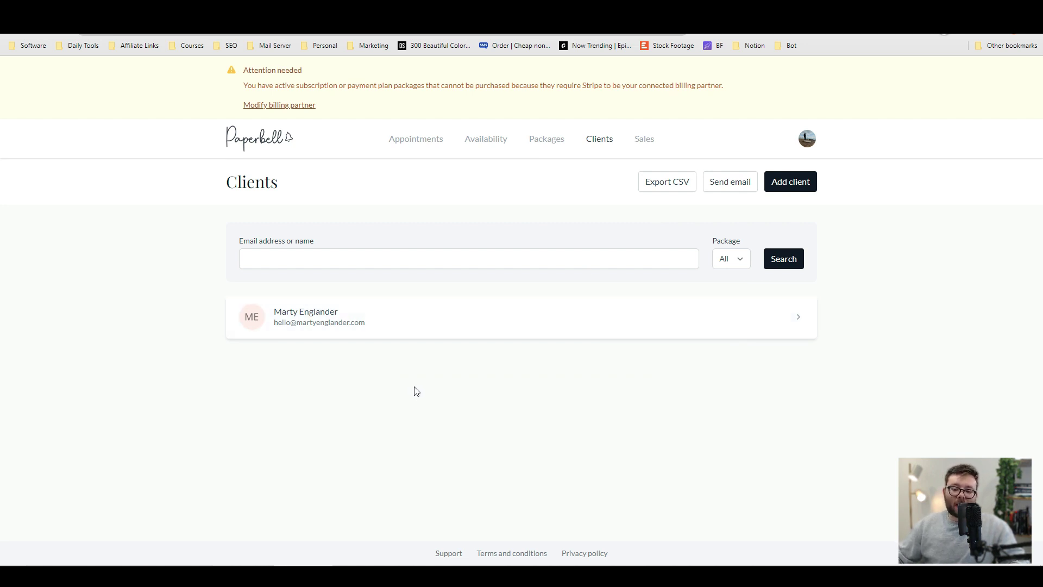
# Add a new client with first and last name and permission ticked, and save.
pyautogui.click(790, 181)
pyautogui.click(369, 308)
pyautogui.click(407, 339)
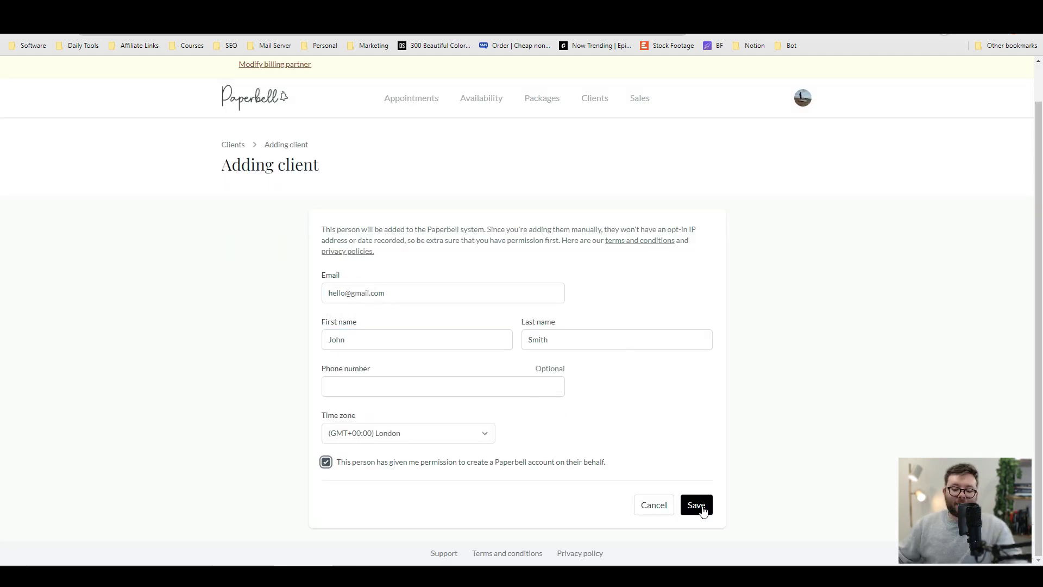
pyautogui.click(700, 509)
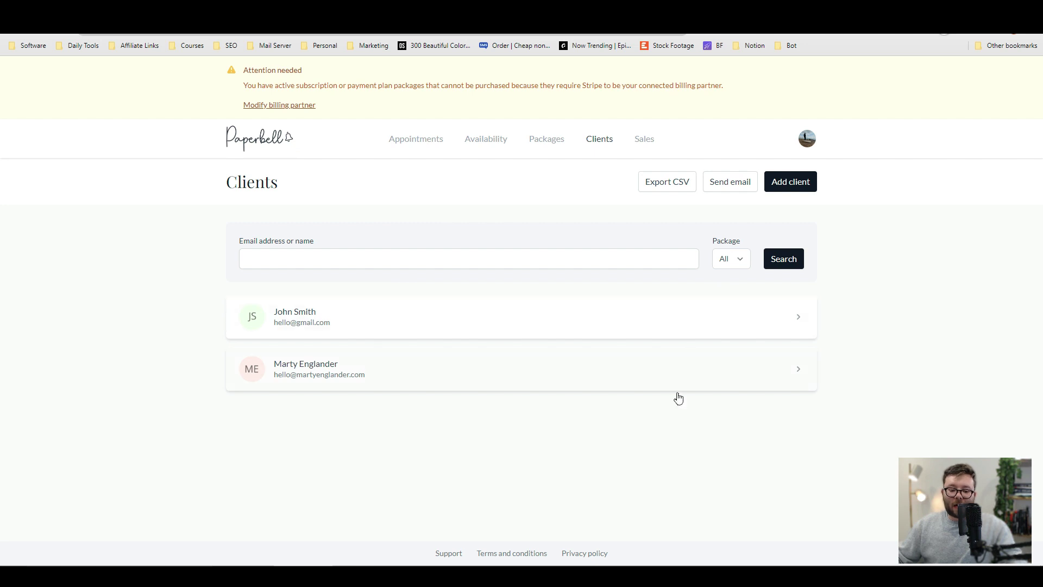
# Search the client list by the new client's name, then bring up upcoming appointments.
pyautogui.click(468, 261)
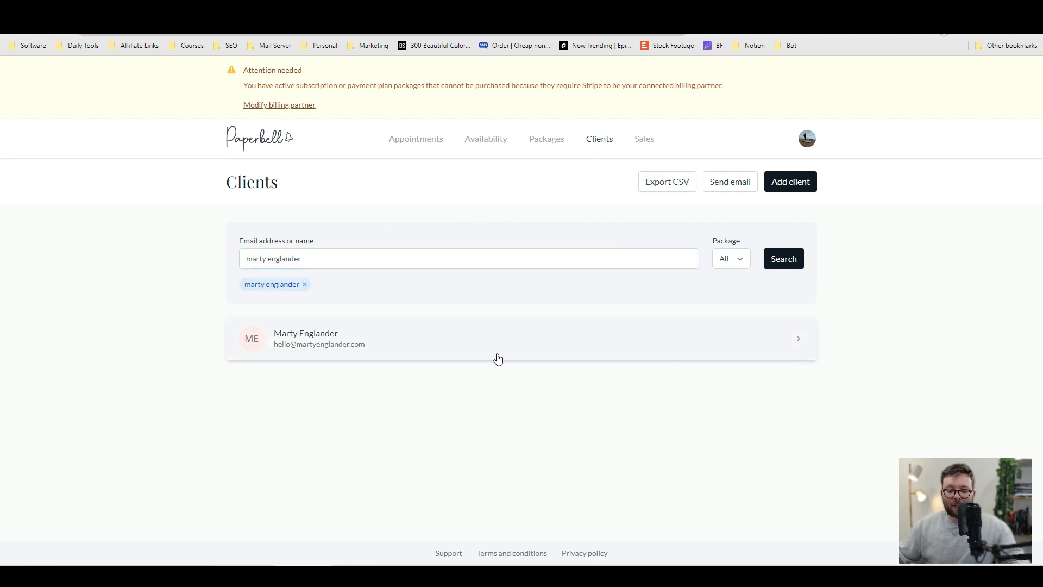
pyautogui.click(496, 356)
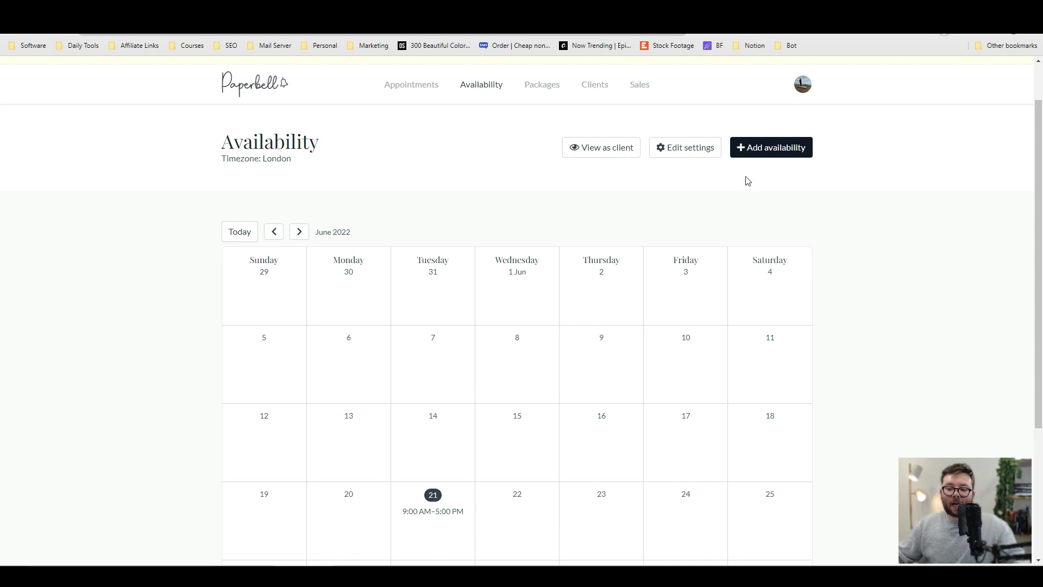
# Open Edit settings from the Availability calendar to view the Google Calendar integration.
pyautogui.click(683, 154)
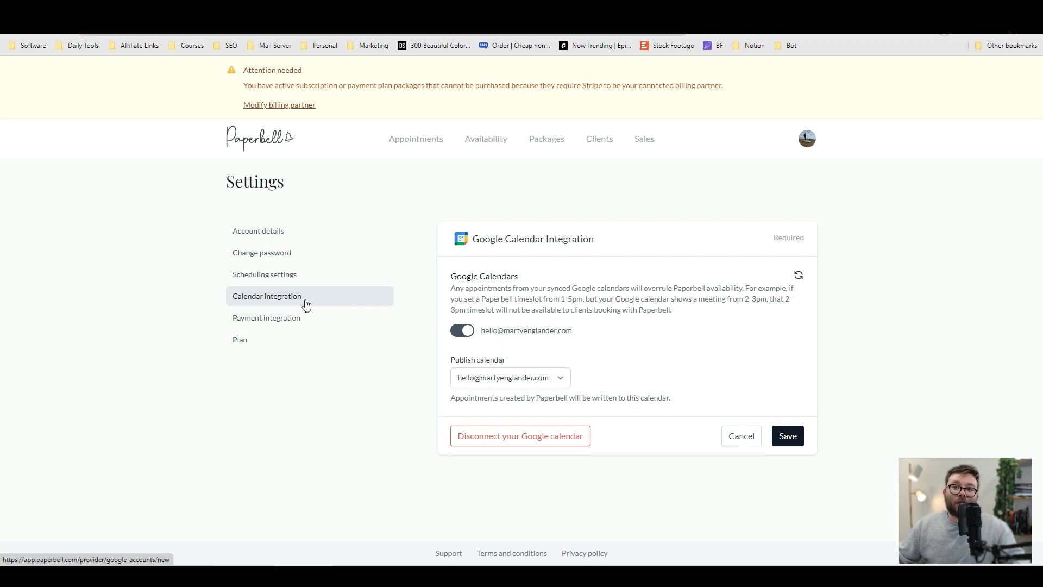
# Inspect Meeting integration options and keep start time increments at 15 minutes.
pyautogui.click(272, 274)
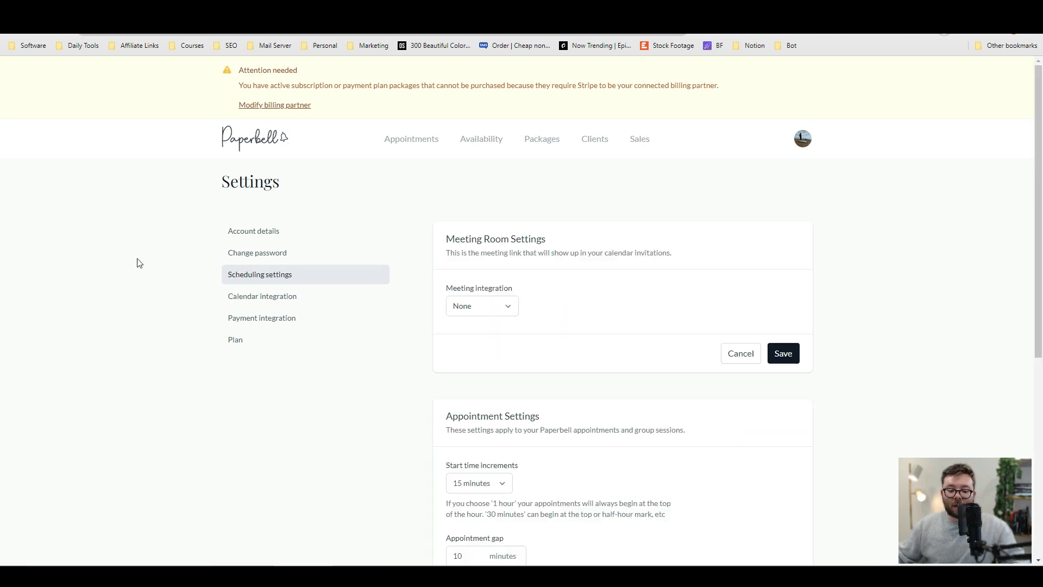
pyautogui.scroll(-1, 149, 270)
pyautogui.click(477, 255)
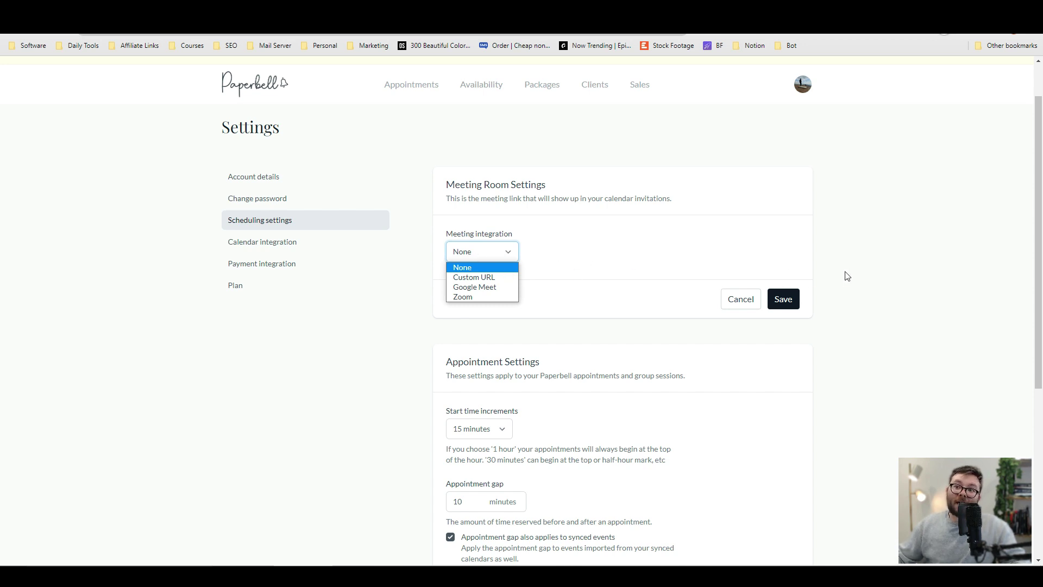
pyautogui.scroll(-5, 831, 285)
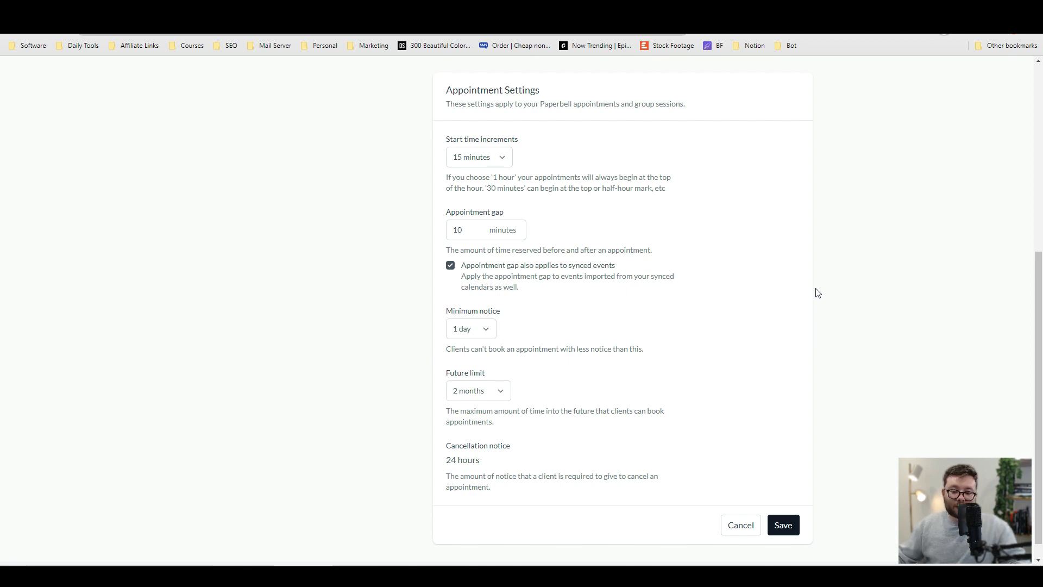
pyautogui.click(466, 163)
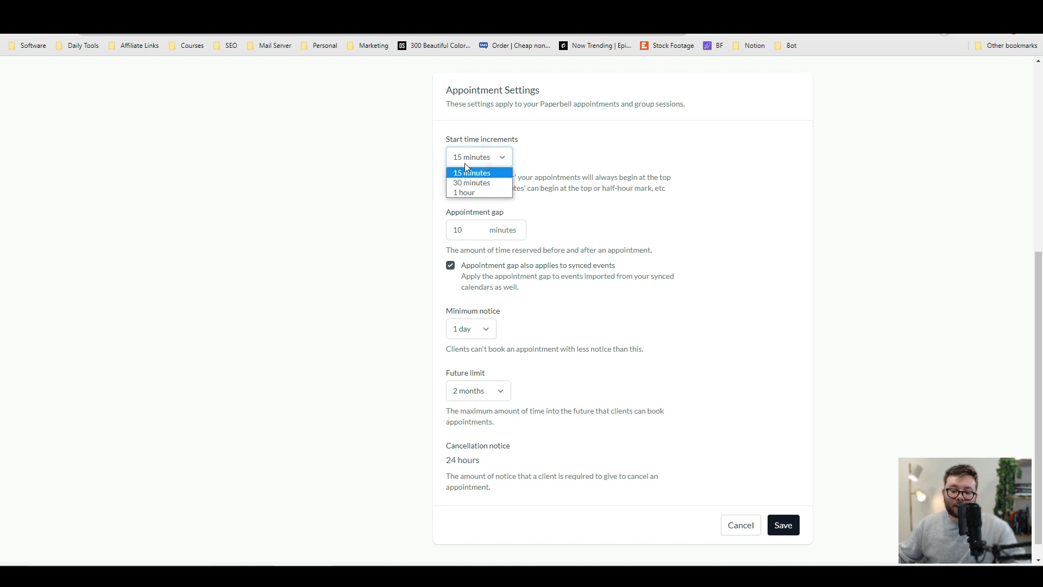
pyautogui.click(931, 175)
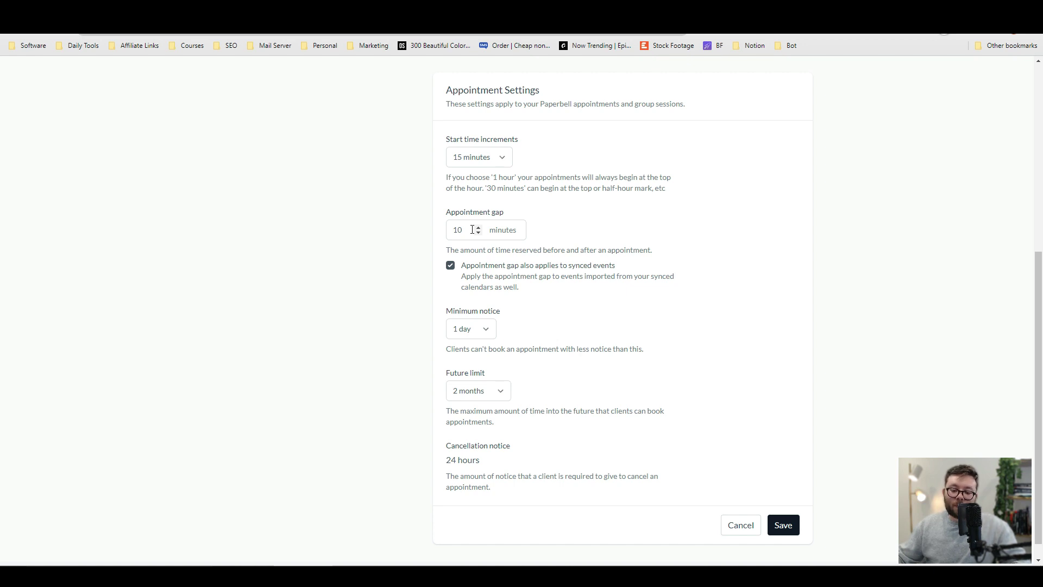
# Keep minimum notice at 1 day, check the future limit options, and return to Availability.
pyautogui.scroll(-1, 477, 260)
pyautogui.click(484, 309)
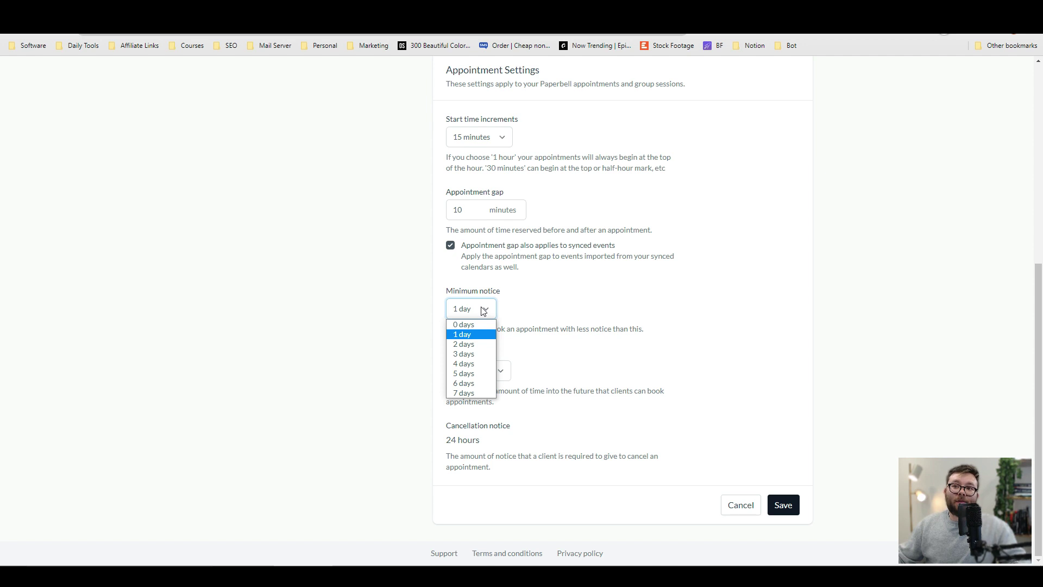
pyautogui.click(794, 317)
pyautogui.click(500, 375)
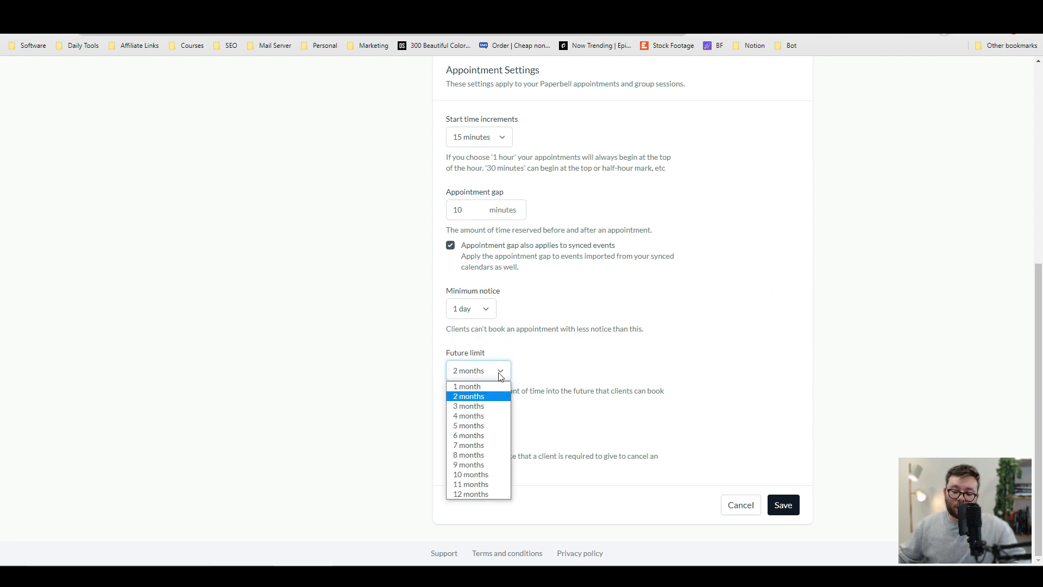
pyautogui.click(839, 322)
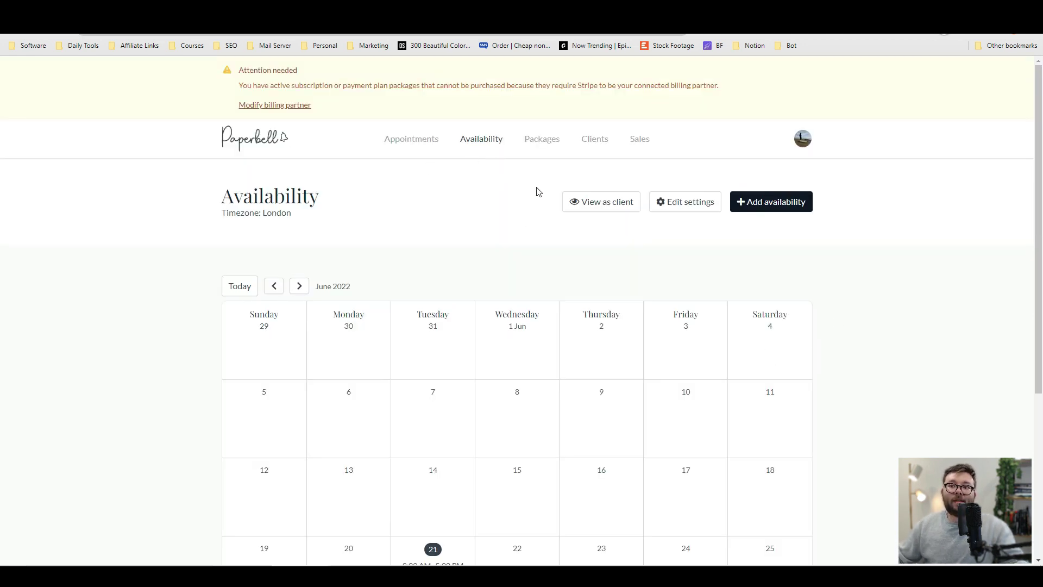
# Add 9:00am–5:00pm availability repeating every 3 weeks on Tuesdays and Fridays.
pyautogui.click(752, 211)
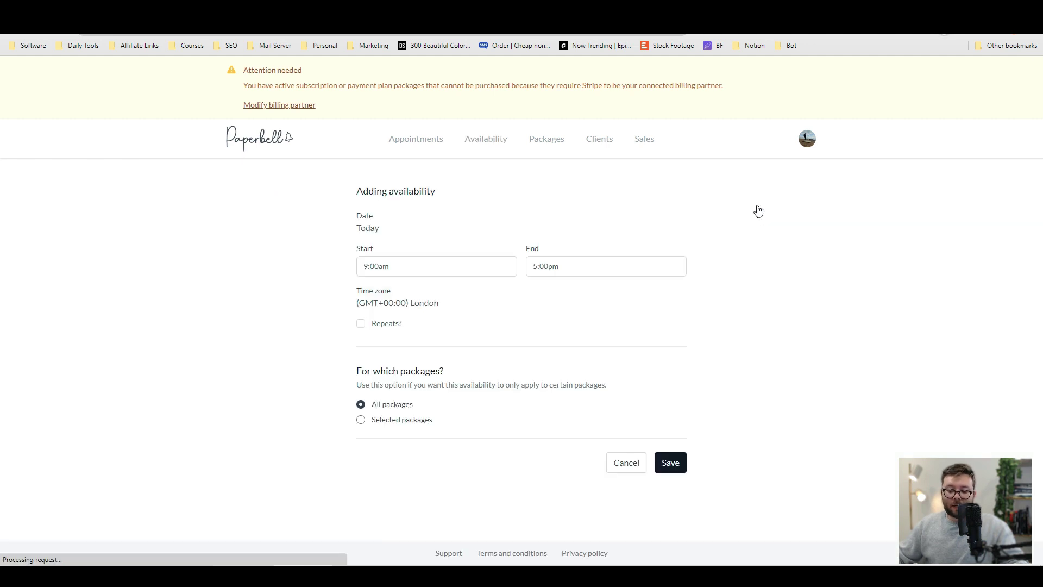
pyautogui.click(409, 269)
pyautogui.click(565, 267)
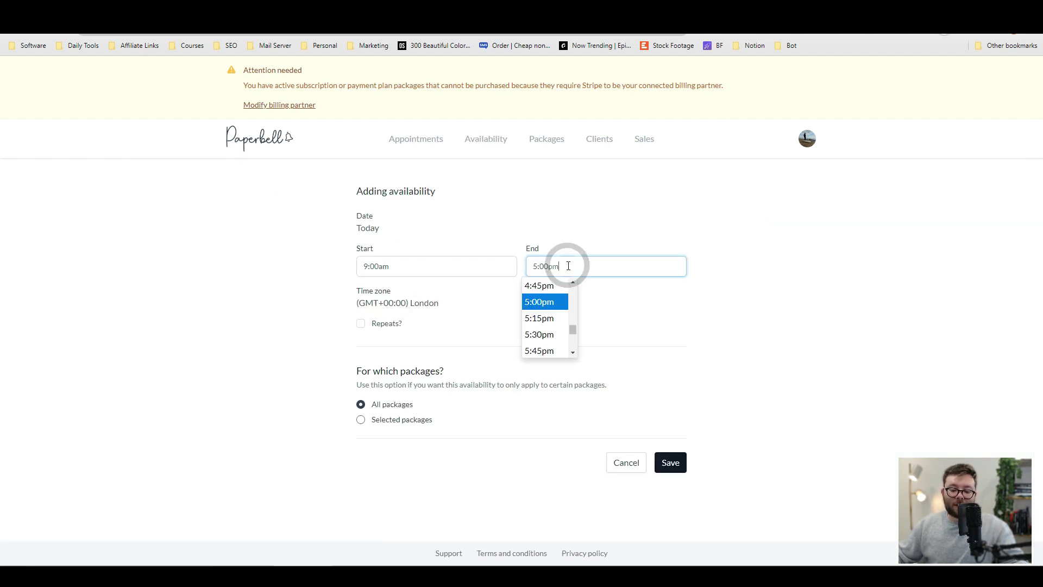
pyautogui.click(268, 293)
pyautogui.click(361, 324)
pyautogui.scroll(-1, 440, 326)
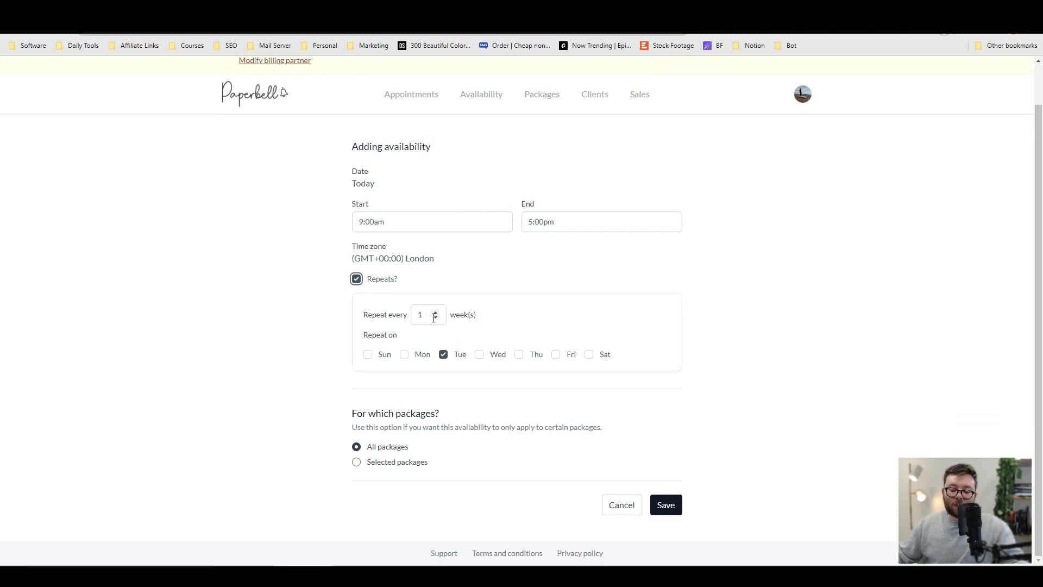
pyautogui.click(435, 313)
pyautogui.click(435, 312)
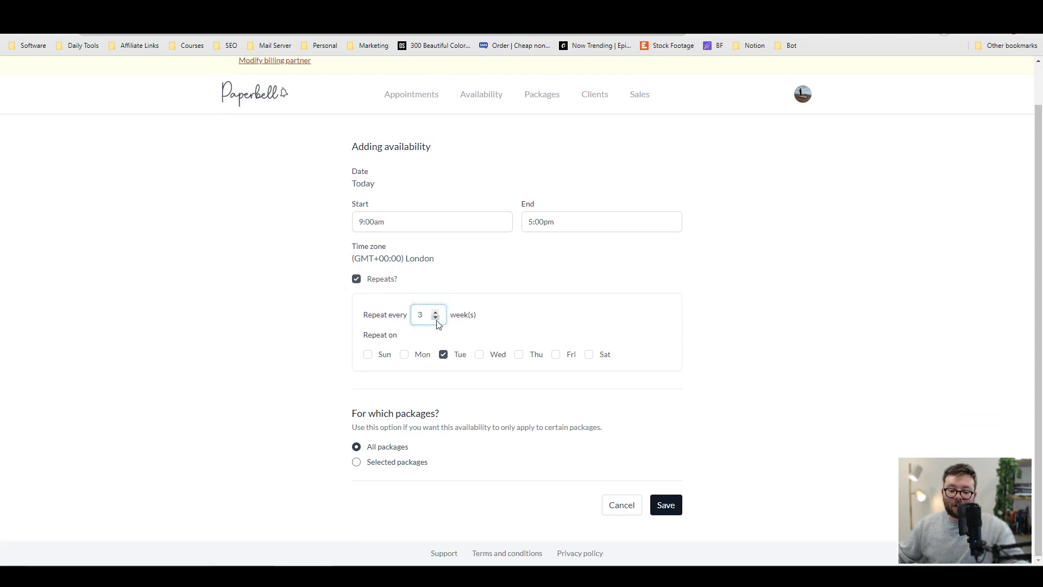
pyautogui.click(556, 355)
# Restrict the new availability to the VIP package only and save it.
pyautogui.click(358, 462)
pyautogui.scroll(-2, 370, 454)
pyautogui.click(365, 387)
pyautogui.click(666, 505)
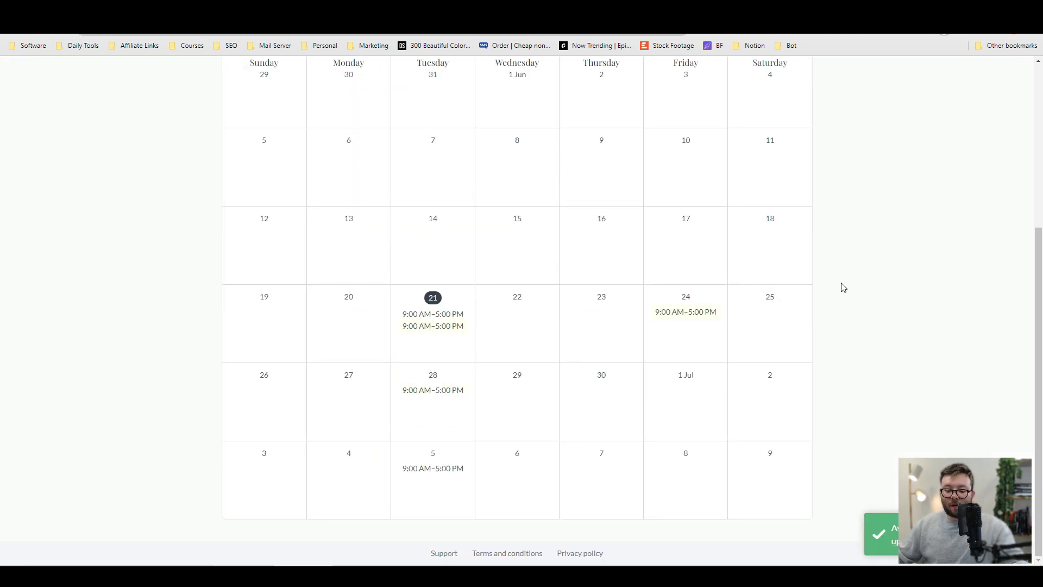